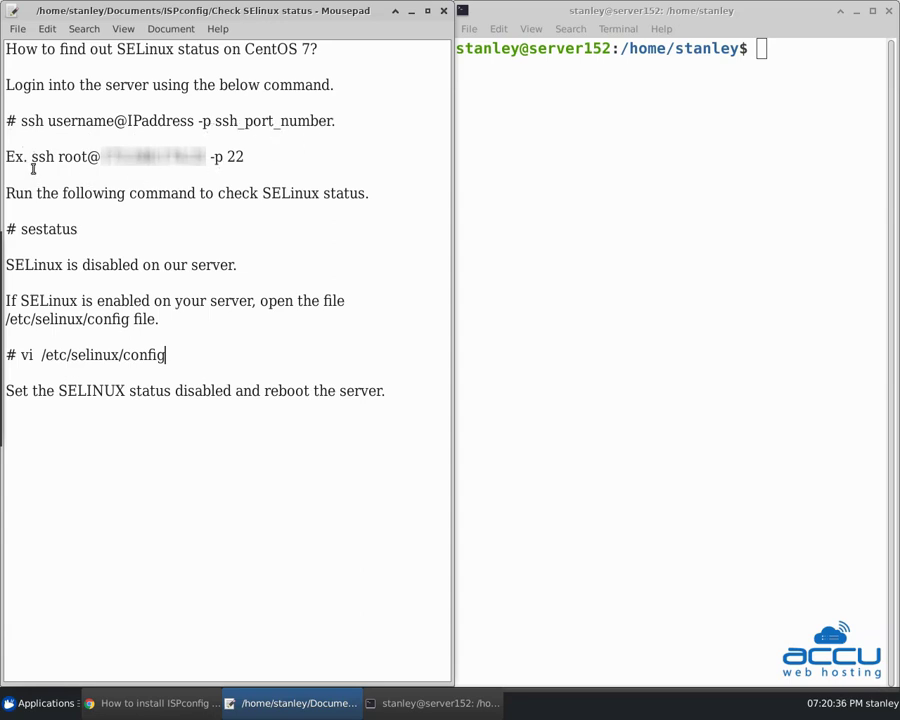
# - SSH into the server as root on port 22, pasting the command and root password from the notes
pyautogui.moveTo(31, 158); pyautogui.dragTo(243, 158)
pyautogui.rightClick(213, 162)
pyautogui.click(249, 223)
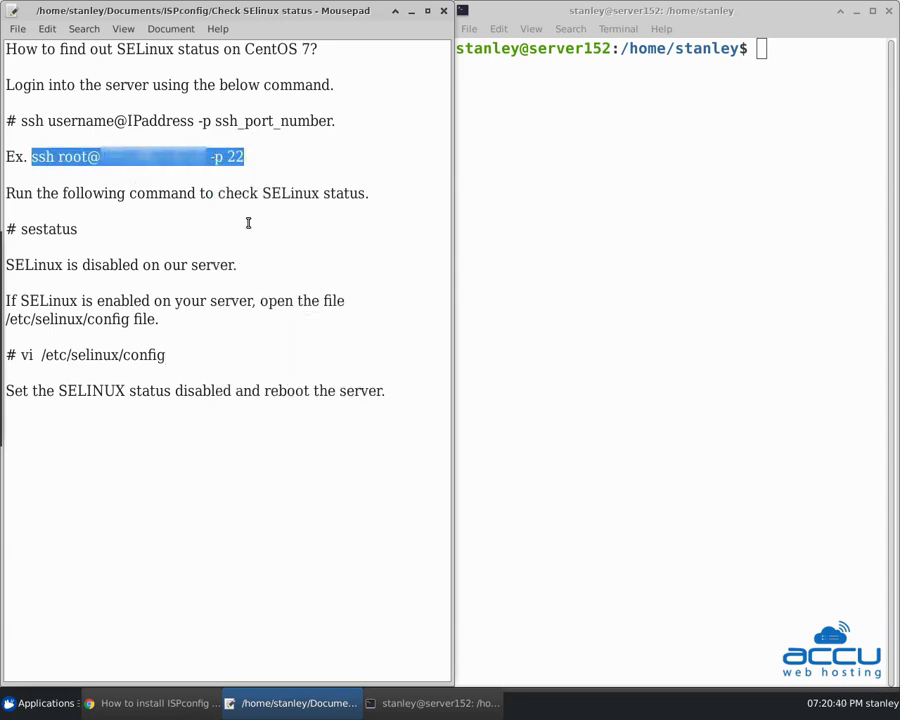
pyautogui.rightClick(536, 199)
pyautogui.click(574, 239)
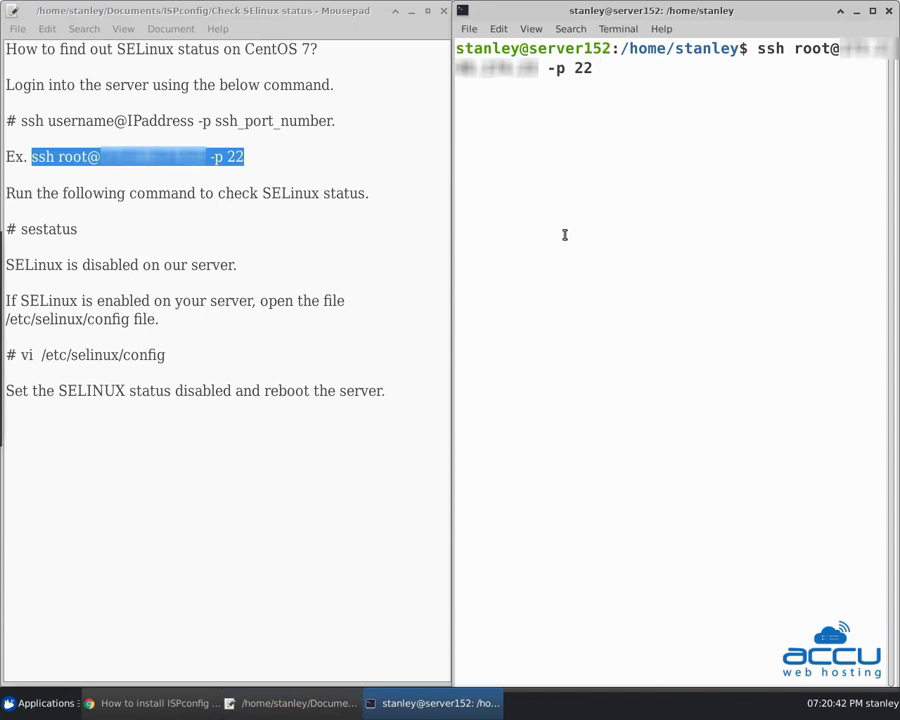
pyautogui.press('Return')
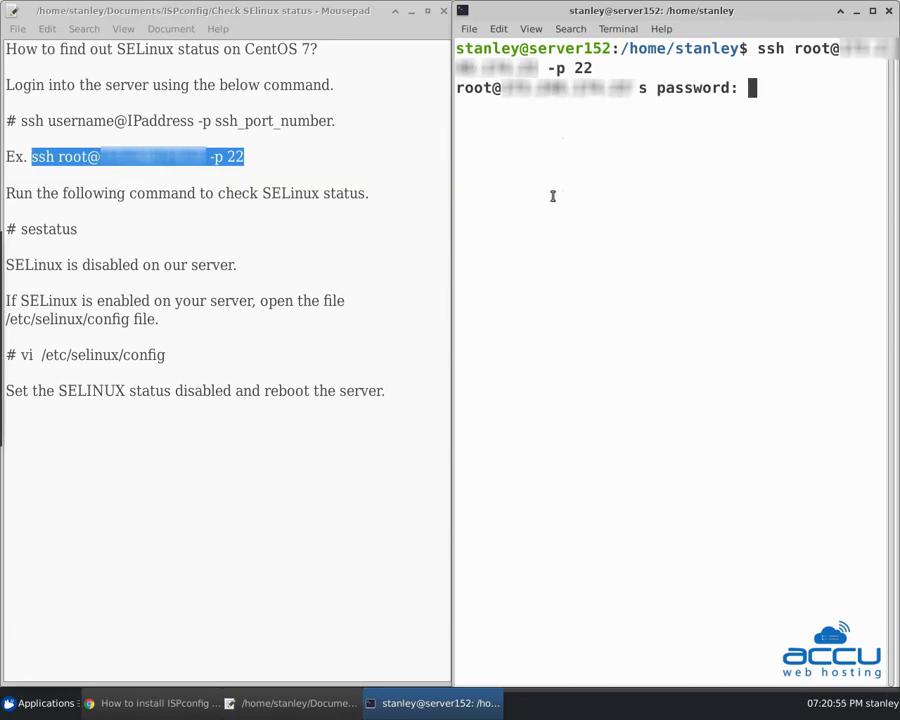
pyautogui.rightClick(752, 103)
pyautogui.click(771, 147)
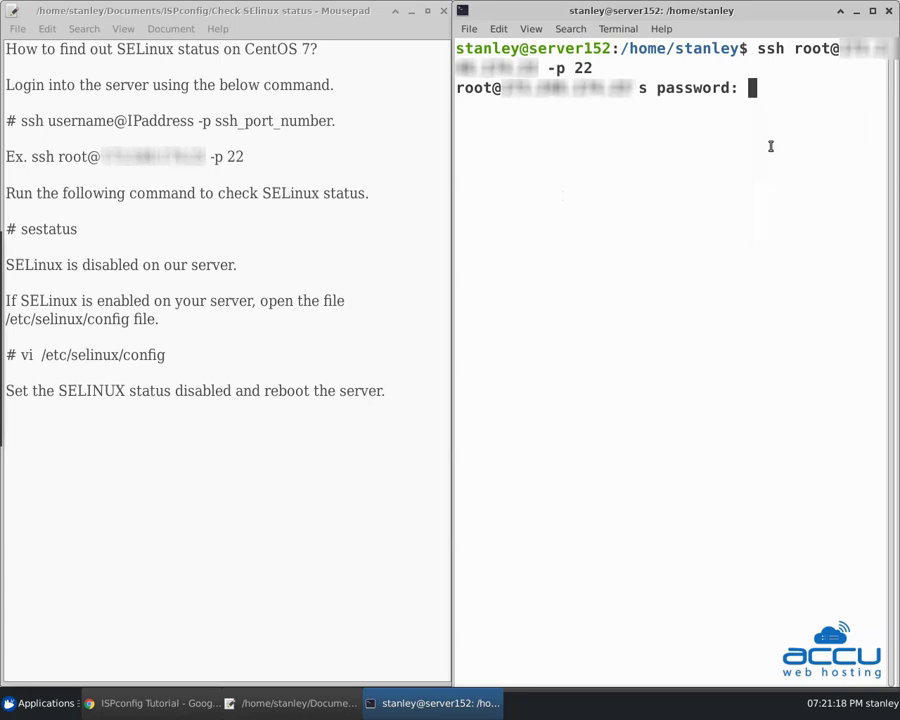
pyautogui.press('Return')
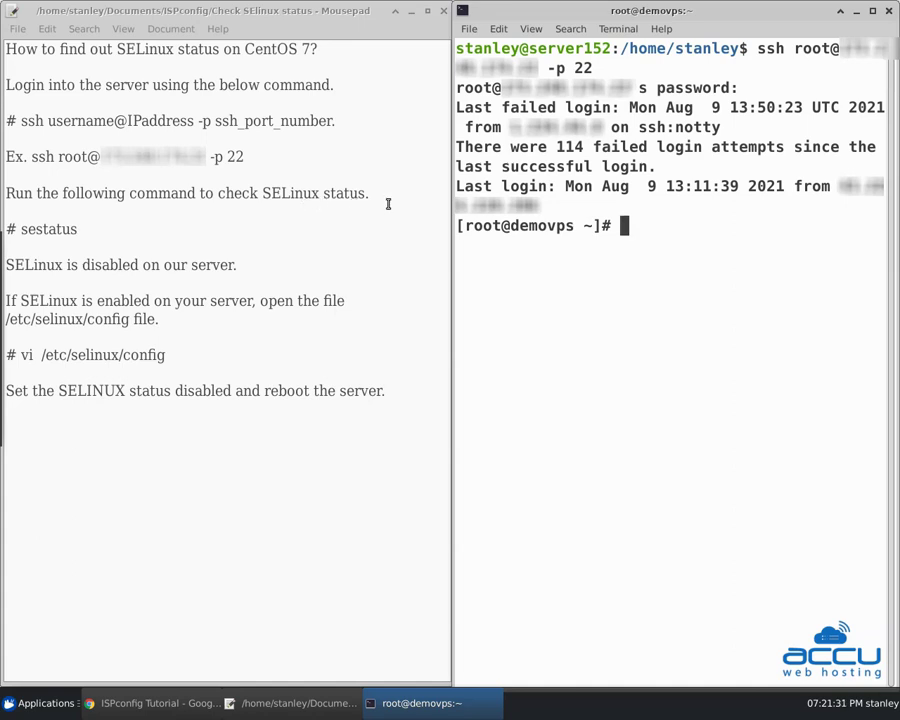
# - Run sestatus in the terminal to check SELinux status
pyautogui.moveTo(21, 229); pyautogui.dragTo(76, 229)
pyautogui.rightClick(64, 230)
pyautogui.click(100, 290)
pyautogui.rightClick(613, 280)
pyautogui.click(671, 325)
pyautogui.press('Return')
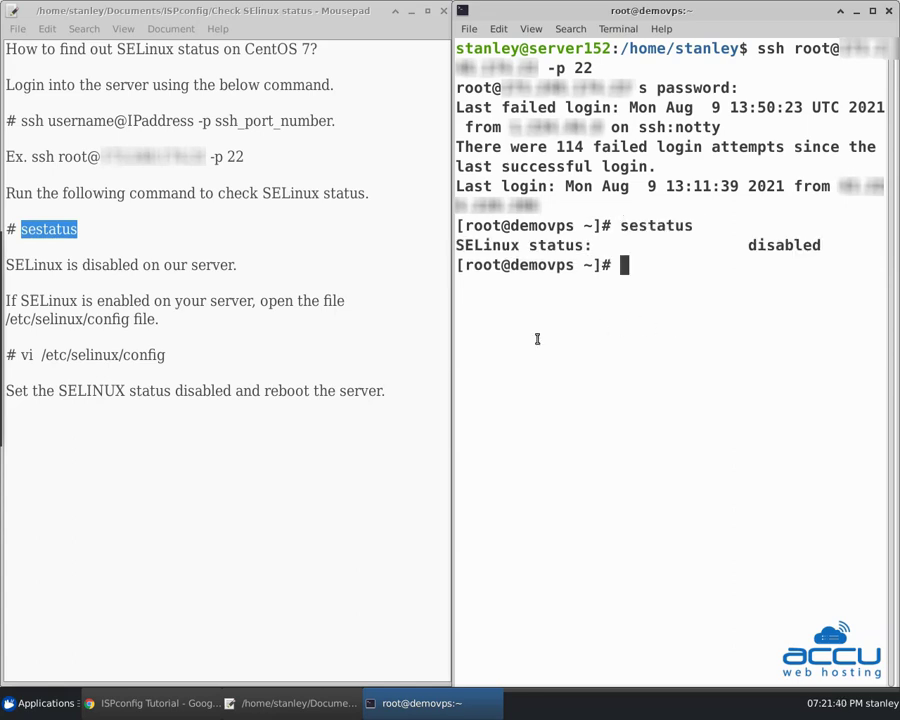
# - Open /etc/selinux/config in vi to confirm SELINUX=disabled
pyautogui.click(41, 204)
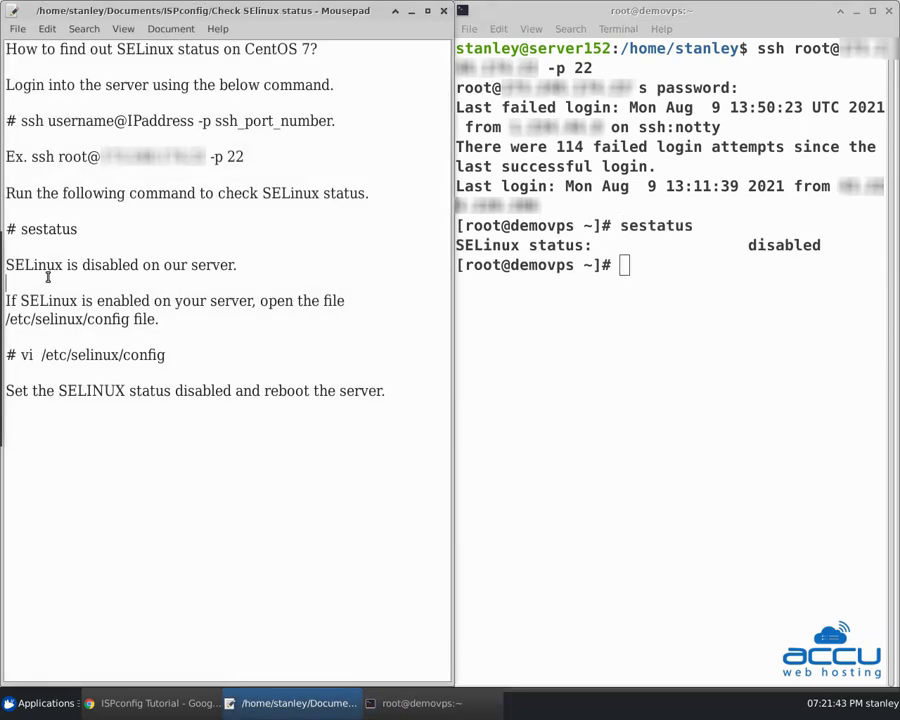
pyautogui.click(242, 273)
pyautogui.moveTo(21, 355); pyautogui.dragTo(170, 355)
pyautogui.rightClick(160, 355)
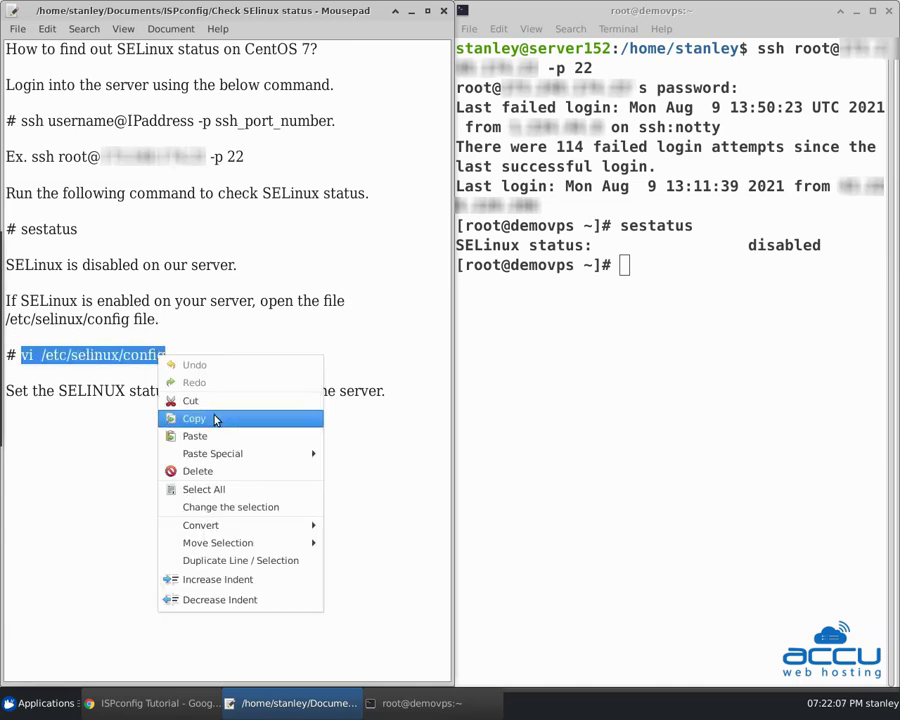
pyautogui.click(214, 418)
pyautogui.rightClick(518, 380)
pyautogui.click(588, 424)
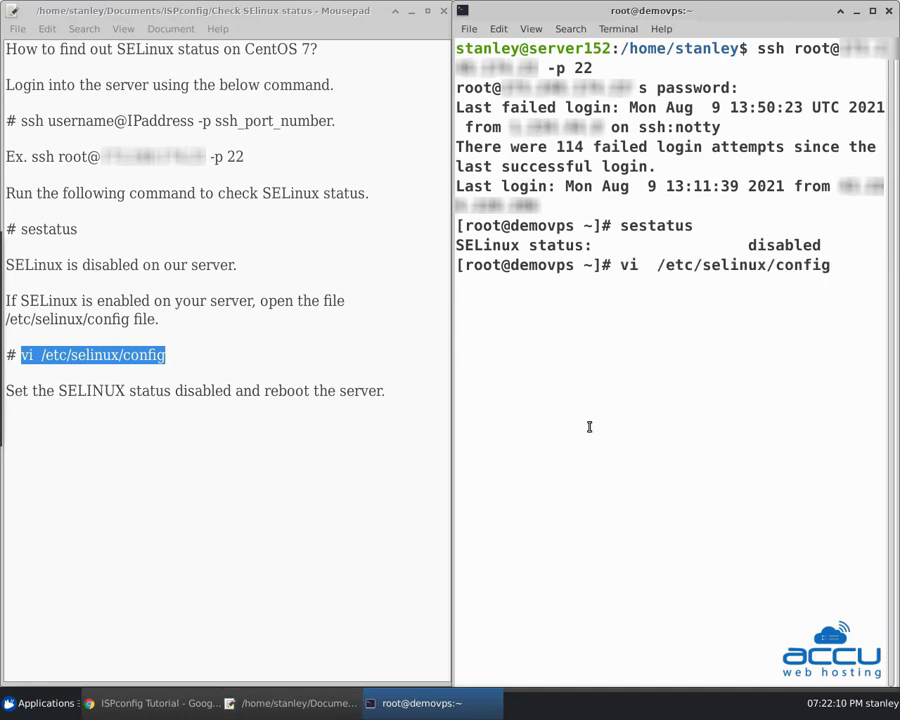
pyautogui.press('Return')
pyautogui.click(12, 411)
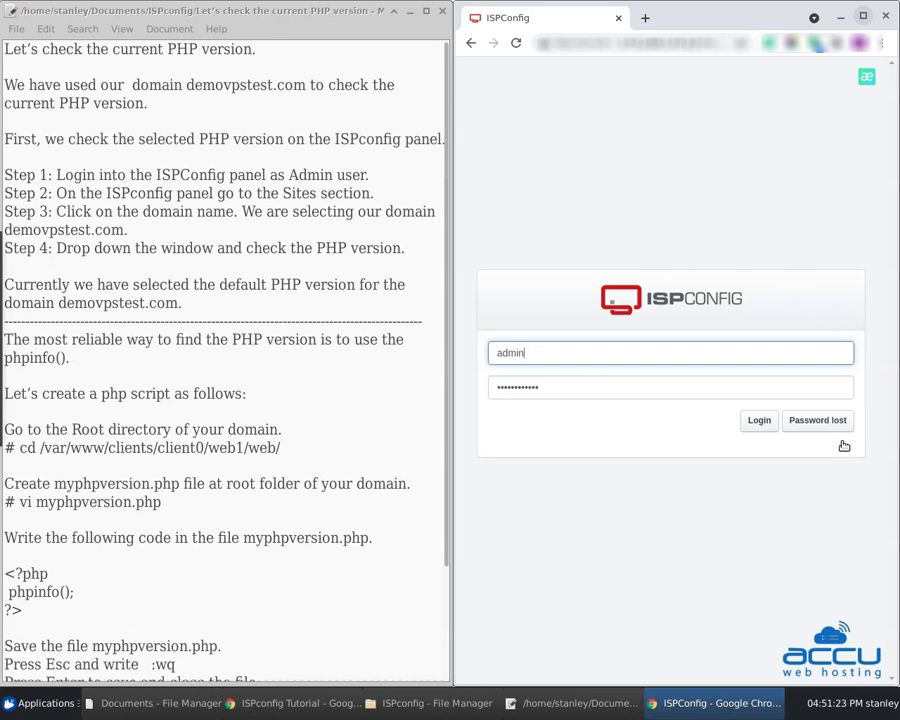
# - Log in to the ISPConfig panel with the admin credentials
pyautogui.click(752, 424)
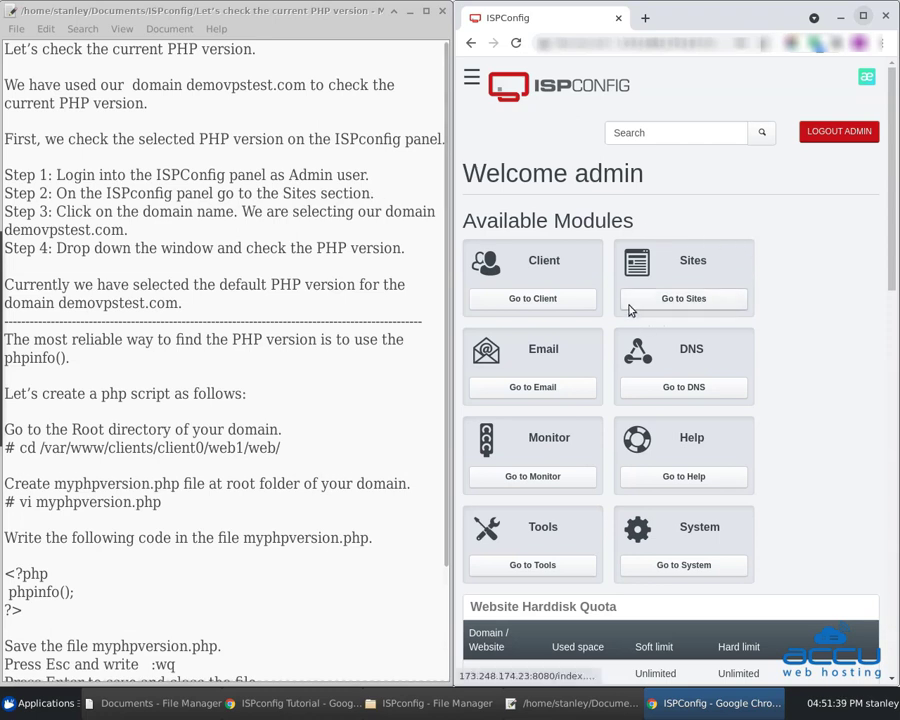
# - Go to the Sites module and open the demovpstest.com website entry
pyautogui.click(688, 298)
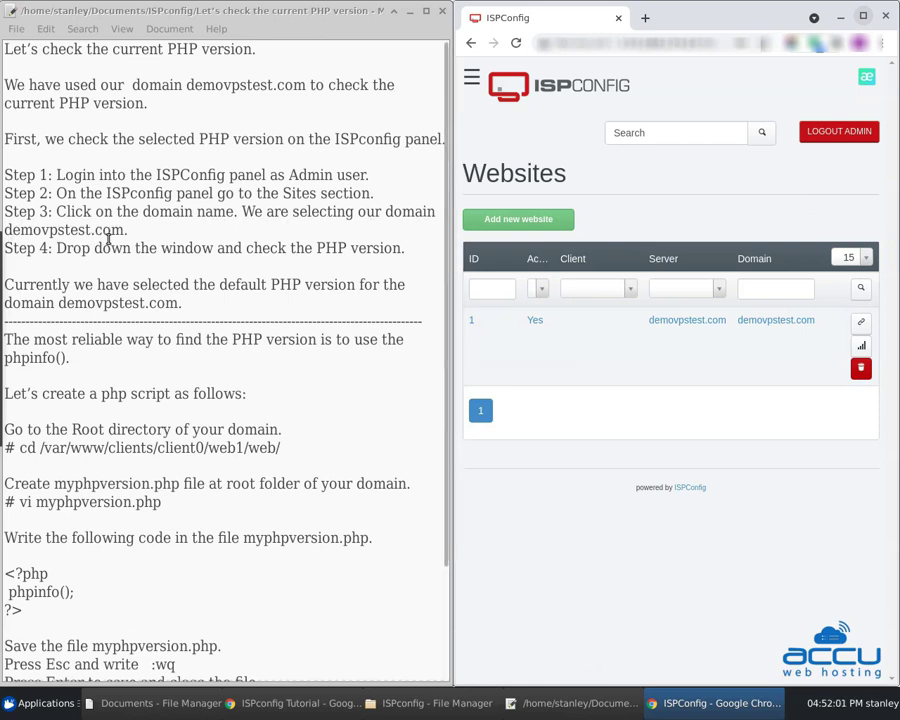
pyautogui.click(760, 322)
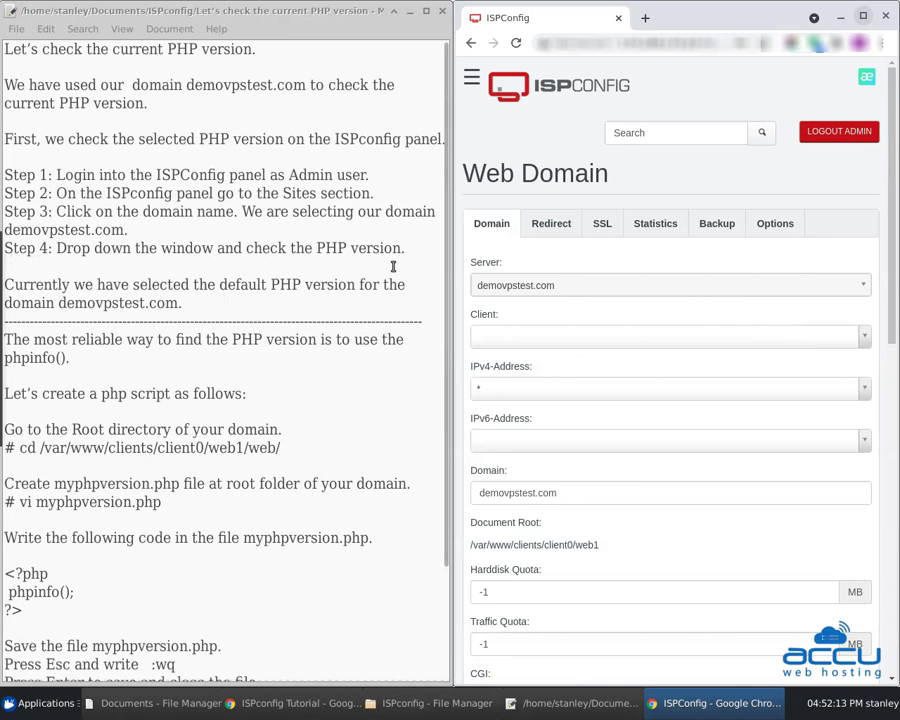
# - Scroll demovpstest.com's Web Domain form down to the PHP Version field
pyautogui.scroll(-4, 585, 393)
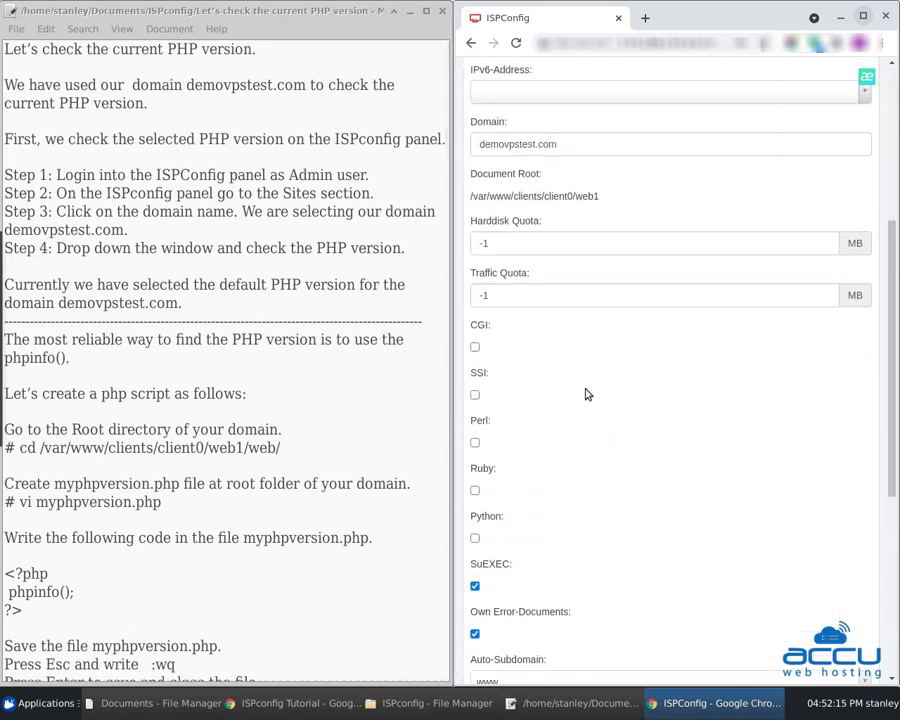
pyautogui.scroll(-5, 587, 394)
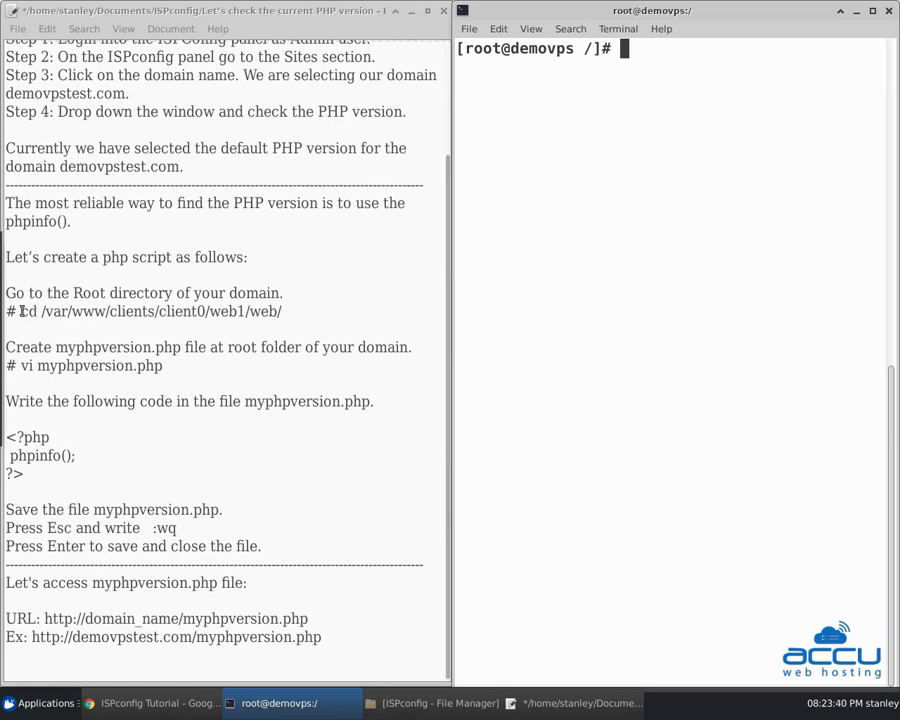
# - Run cd /var/www/clients/client0/web1/web/ in the terminal, copied from the notes
pyautogui.moveTo(20, 311); pyautogui.dragTo(289, 311)
pyautogui.rightClick(262, 311)
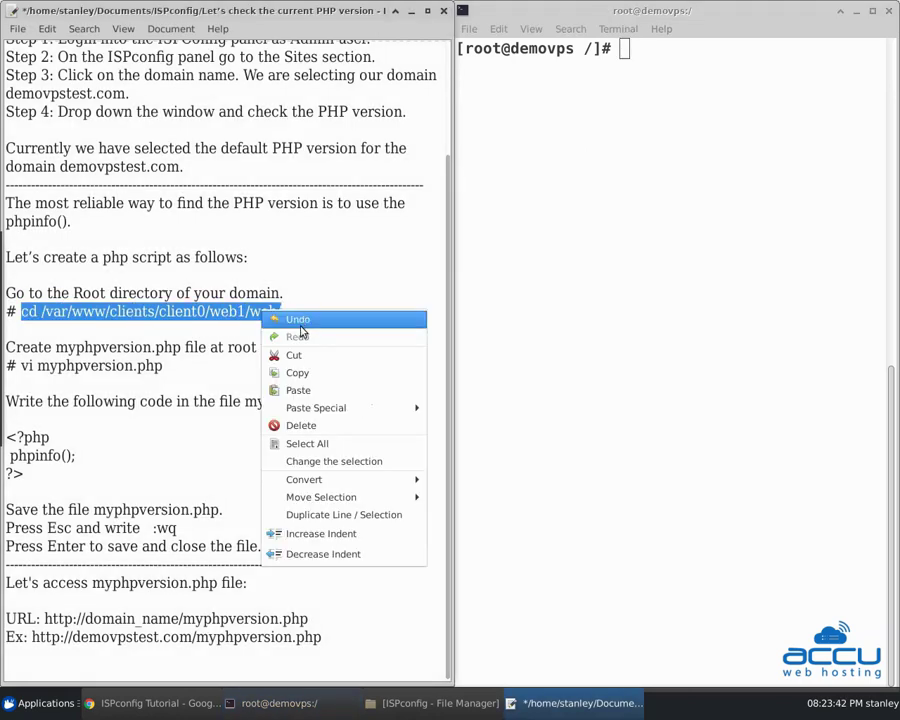
pyautogui.click(296, 371)
pyautogui.click(484, 290)
pyautogui.rightClick(484, 290)
pyautogui.click(520, 328)
pyautogui.press('Return')
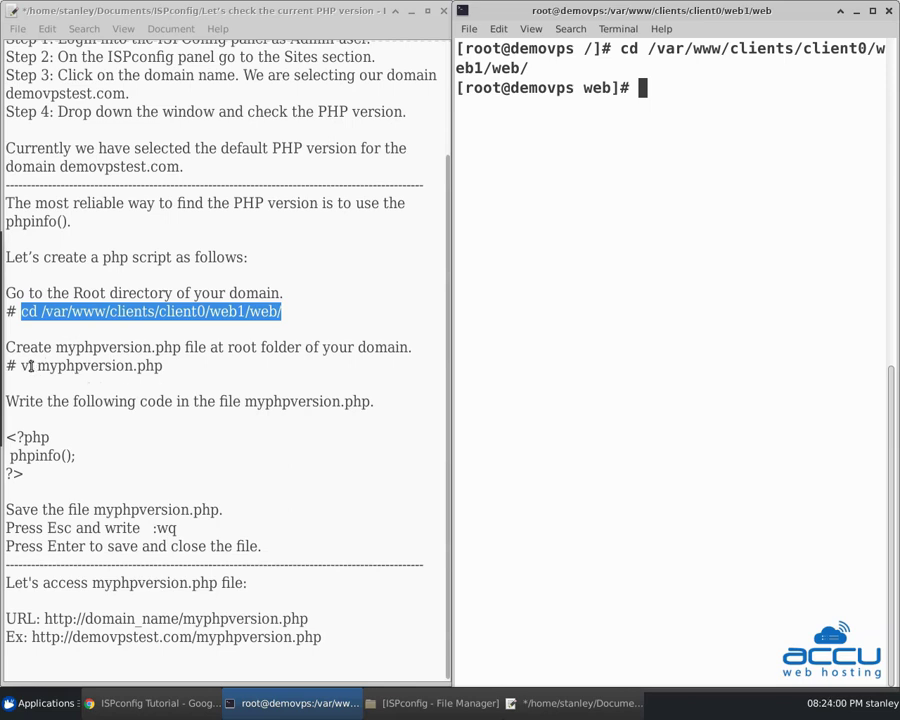
# - Create and open myphpversion.php in vi from the web root
pyautogui.moveTo(21, 366); pyautogui.dragTo(163, 366)
pyautogui.rightClick(137, 368)
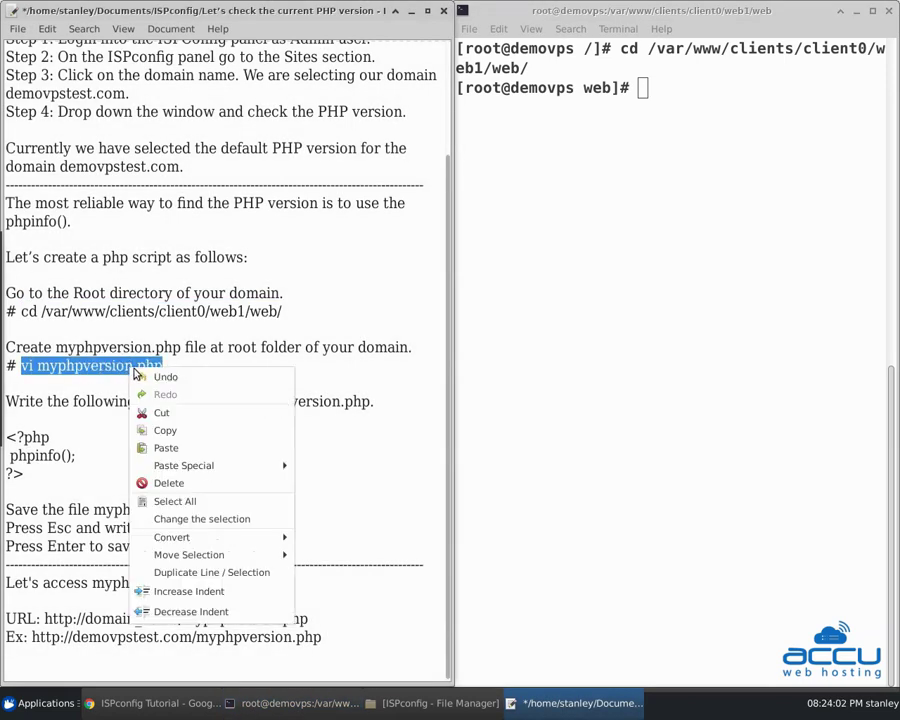
pyautogui.click(160, 428)
pyautogui.click(577, 292)
pyautogui.rightClick(577, 292)
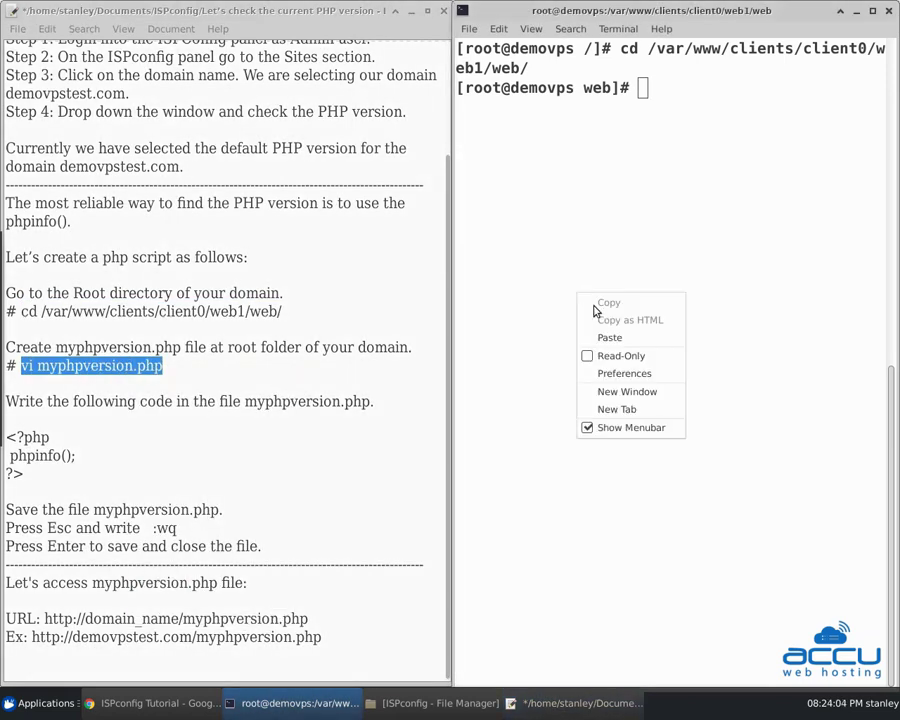
pyautogui.click(611, 336)
pyautogui.press('Return')
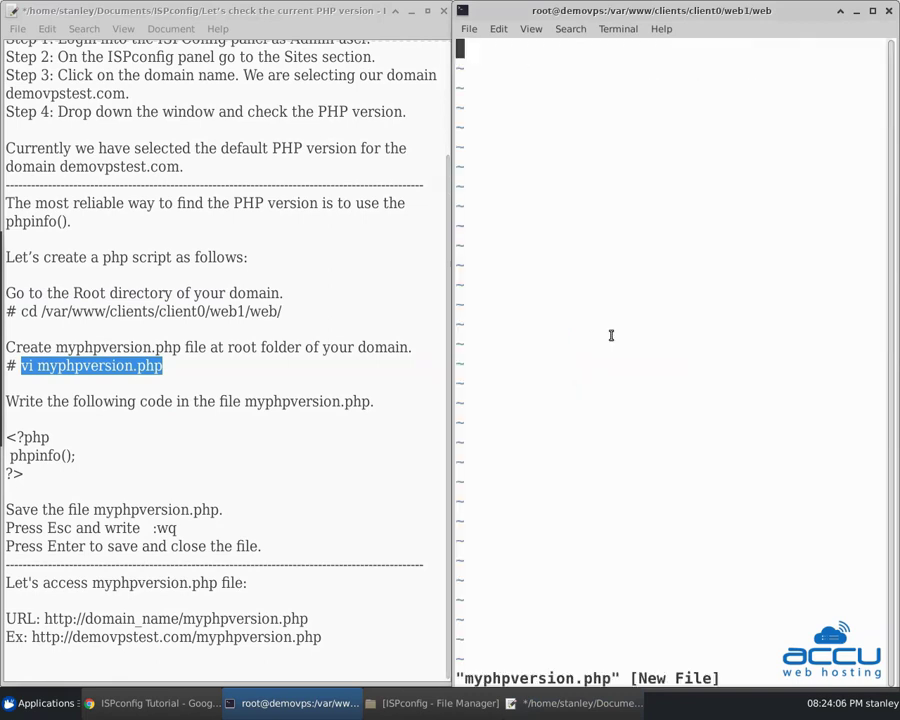
# - Paste the <?php phpinfo(); ?> code into the file and save it with :wq
pyautogui.click(86, 417)
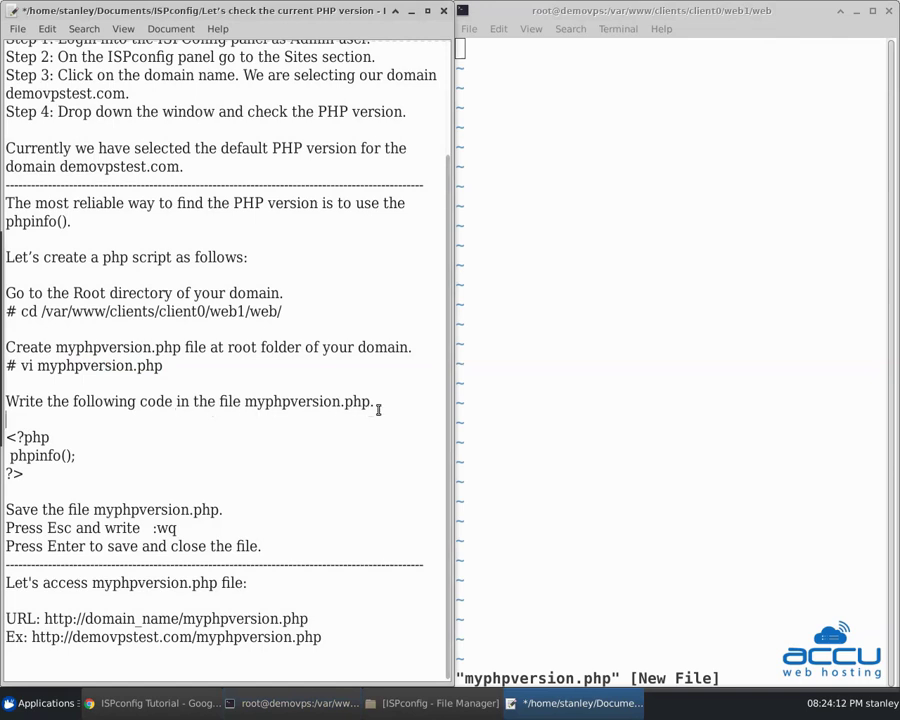
pyautogui.moveTo(6, 436); pyautogui.dragTo(26, 472)
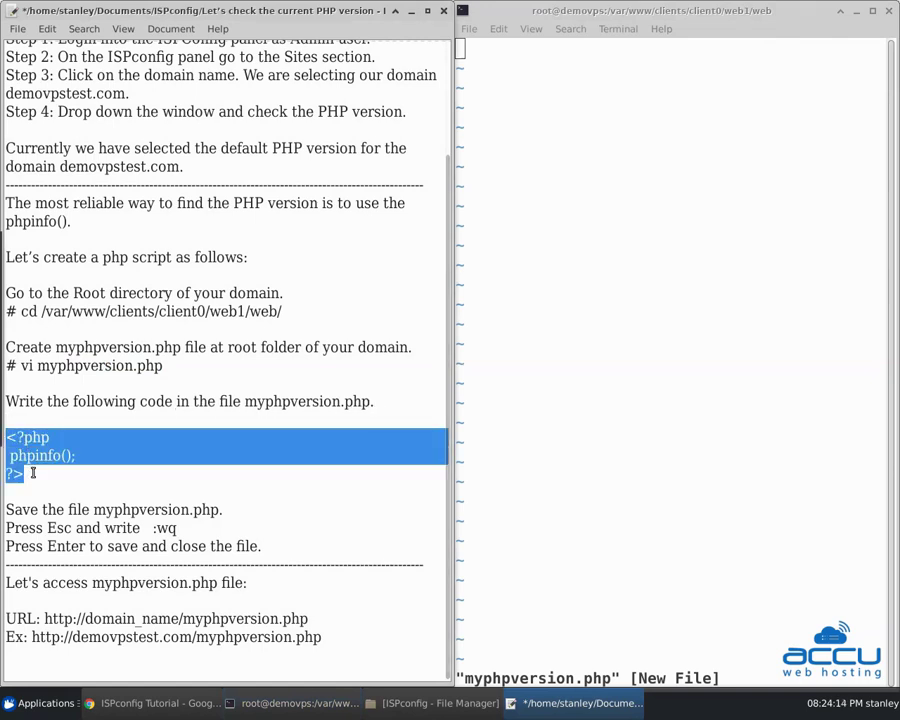
pyautogui.rightClick(40, 455)
pyautogui.click(88, 255)
pyautogui.rightClick(522, 266)
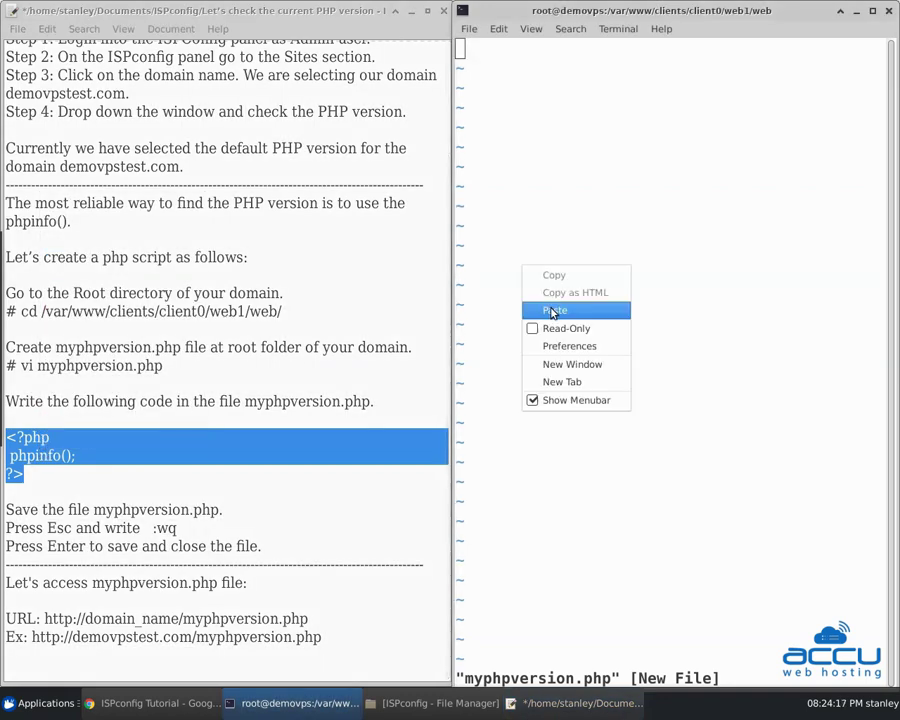
pyautogui.click(553, 309)
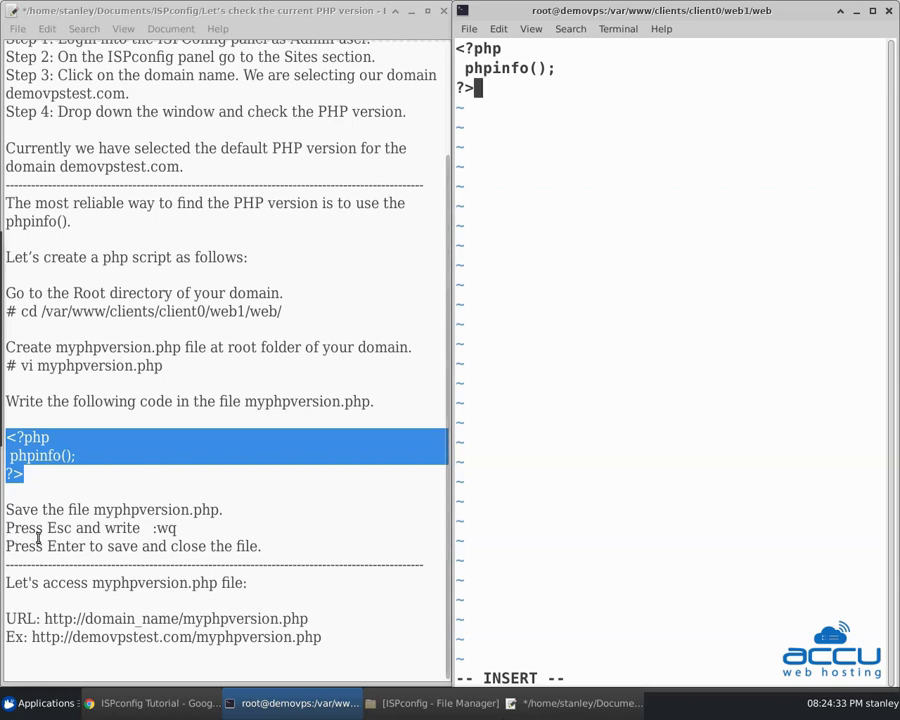
pyautogui.press('Escape')
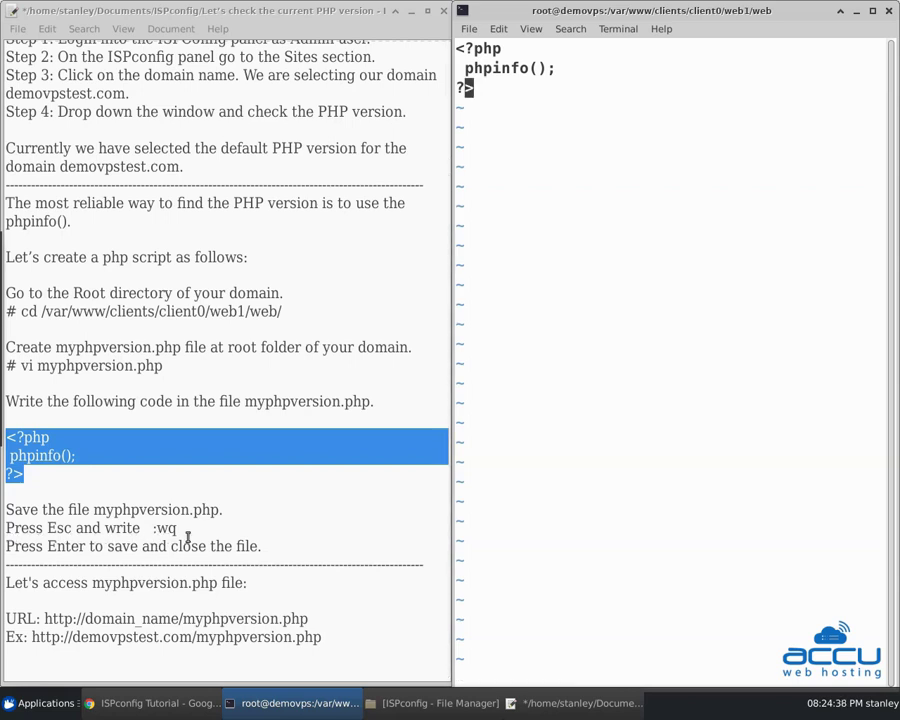
pyautogui.write(':wq')
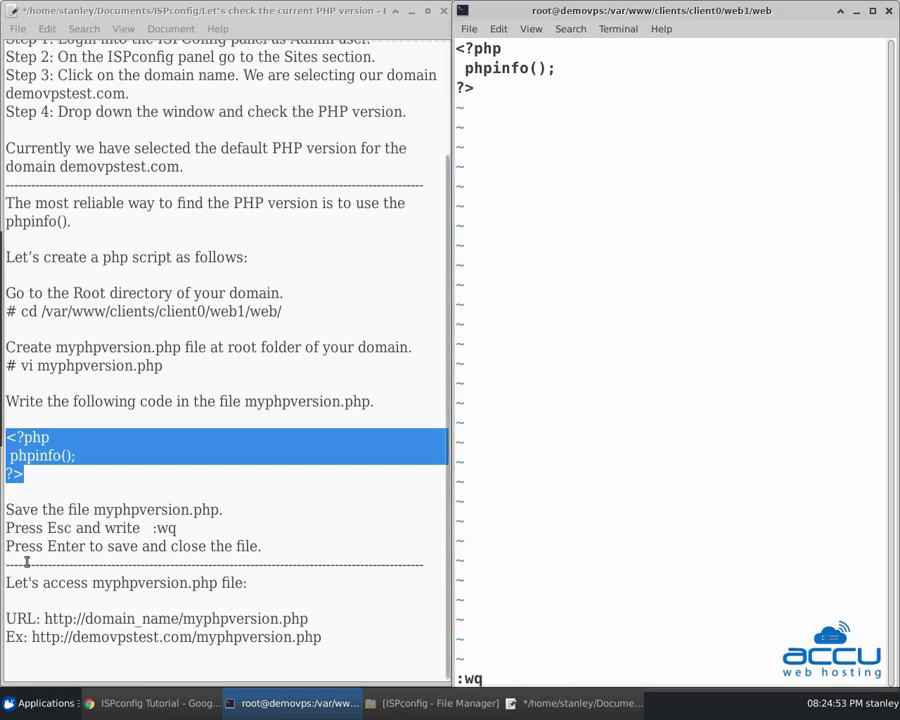
pyautogui.click(235, 561)
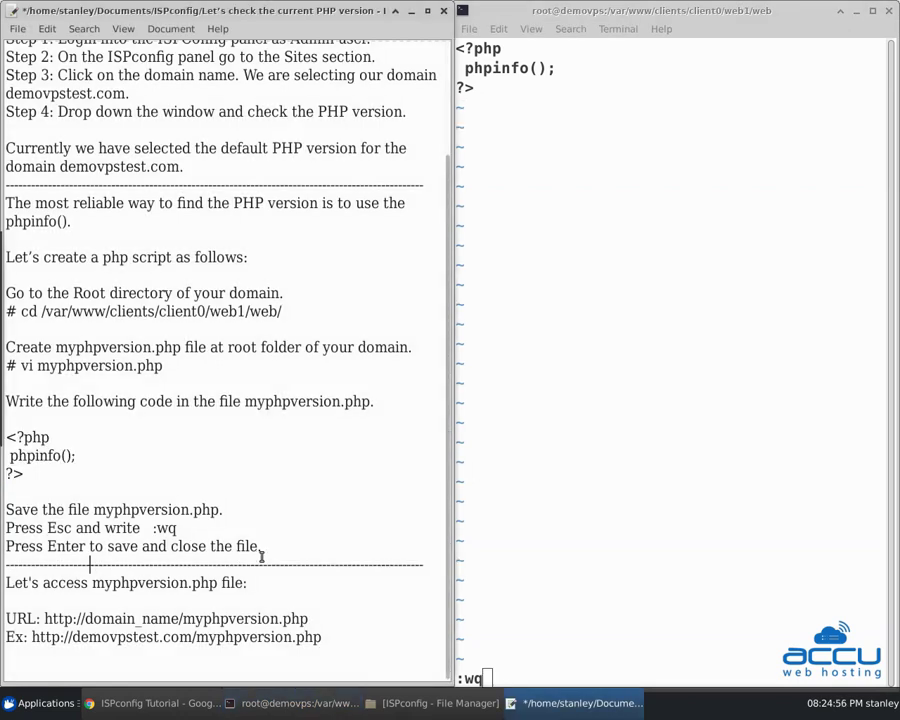
pyautogui.click(514, 572)
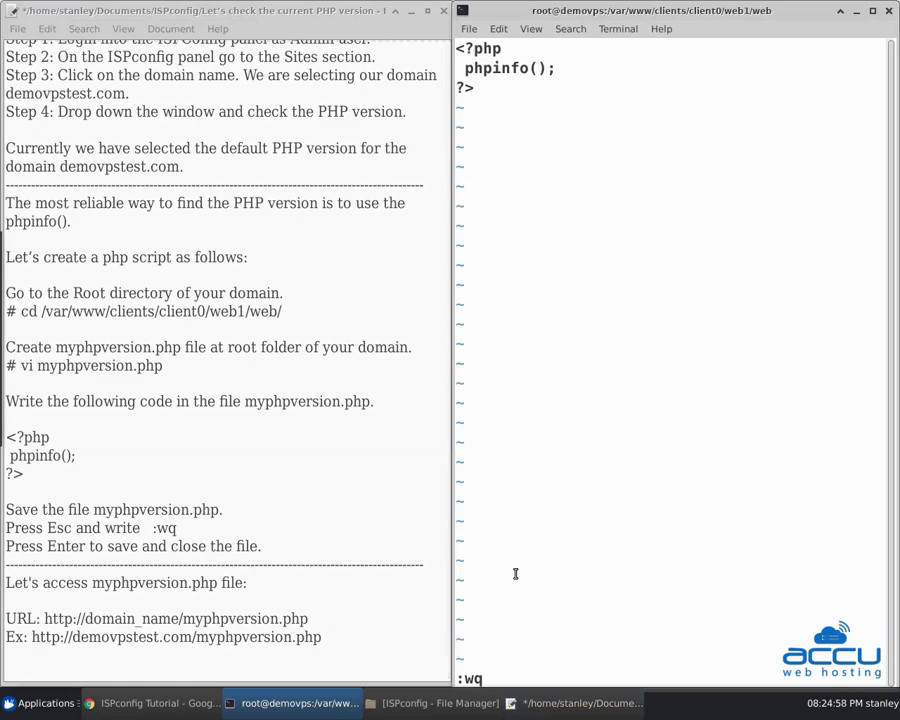
pyautogui.press('Return')
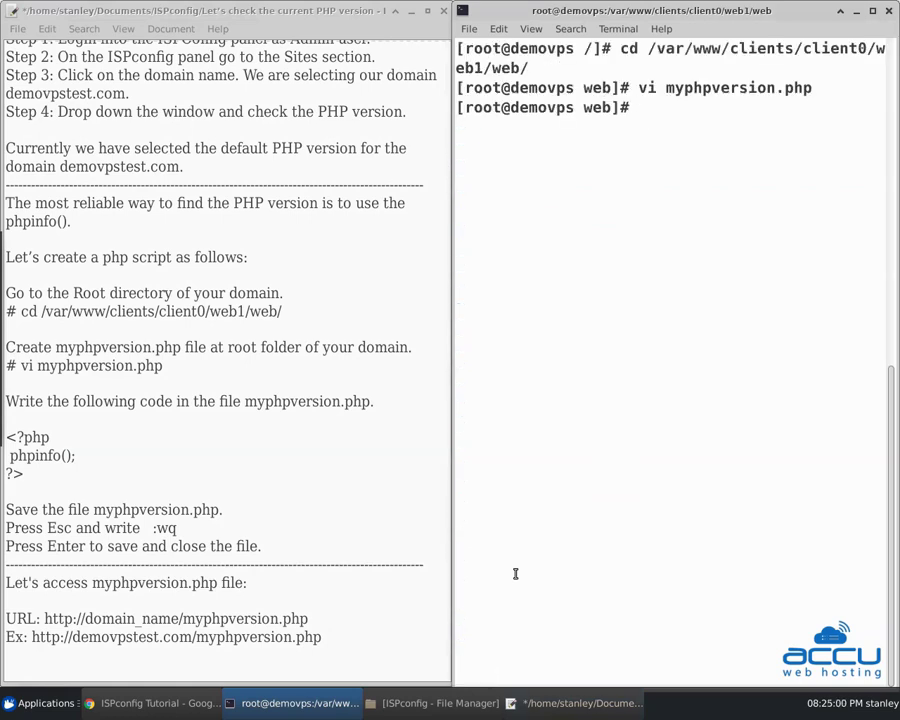
# - Load demovpstest.com/myphpversion.php in Firefox, showing PHP Version 5.4.16
pyautogui.click(90, 565)
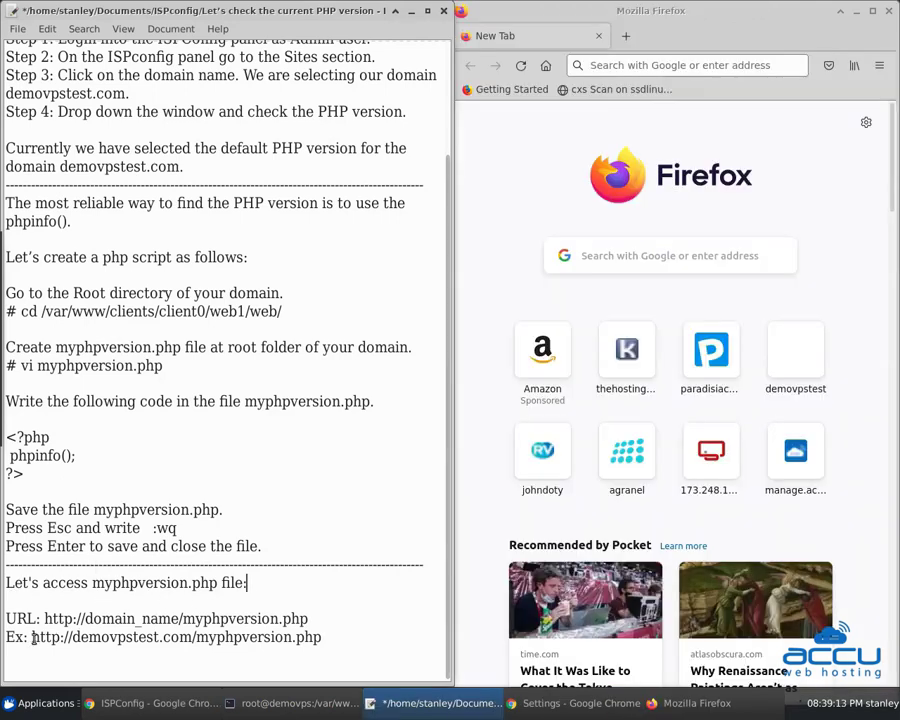
pyautogui.moveTo(33, 637); pyautogui.dragTo(320, 637)
pyautogui.rightClick(320, 635)
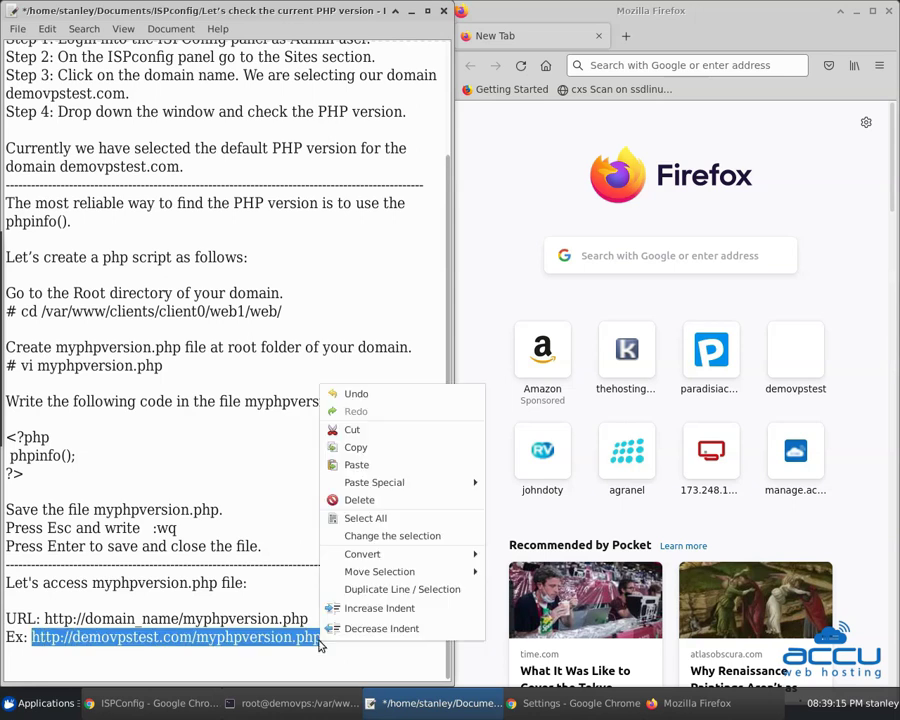
pyautogui.click(350, 444)
pyautogui.click(621, 67)
pyautogui.hotkey('ctrl', 'v')
pyautogui.press('Return')
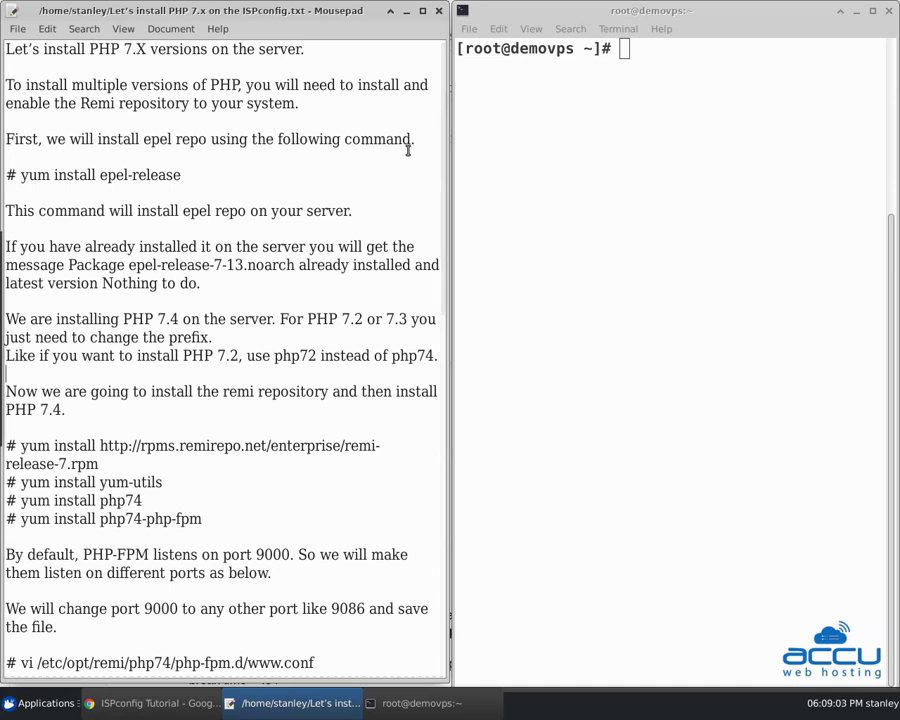
# - Run yum install epel-release, which reports epel-release-7-13 already installed
pyautogui.moveTo(21, 176); pyautogui.dragTo(195, 175)
pyautogui.rightClick(147, 178)
pyautogui.click(193, 238)
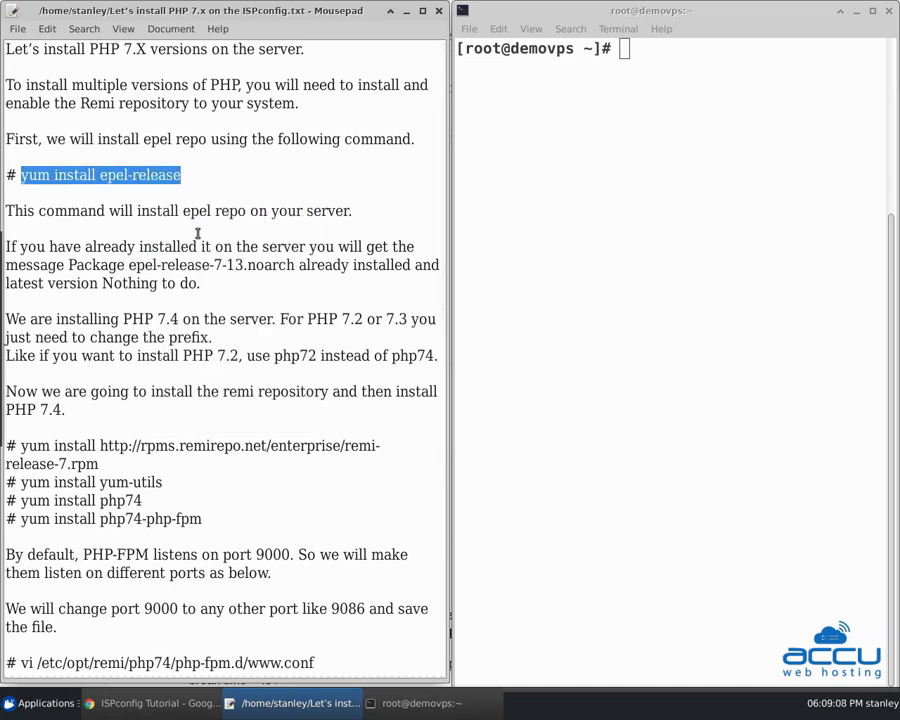
pyautogui.click(530, 211)
pyautogui.rightClick(530, 211)
pyautogui.click(578, 263)
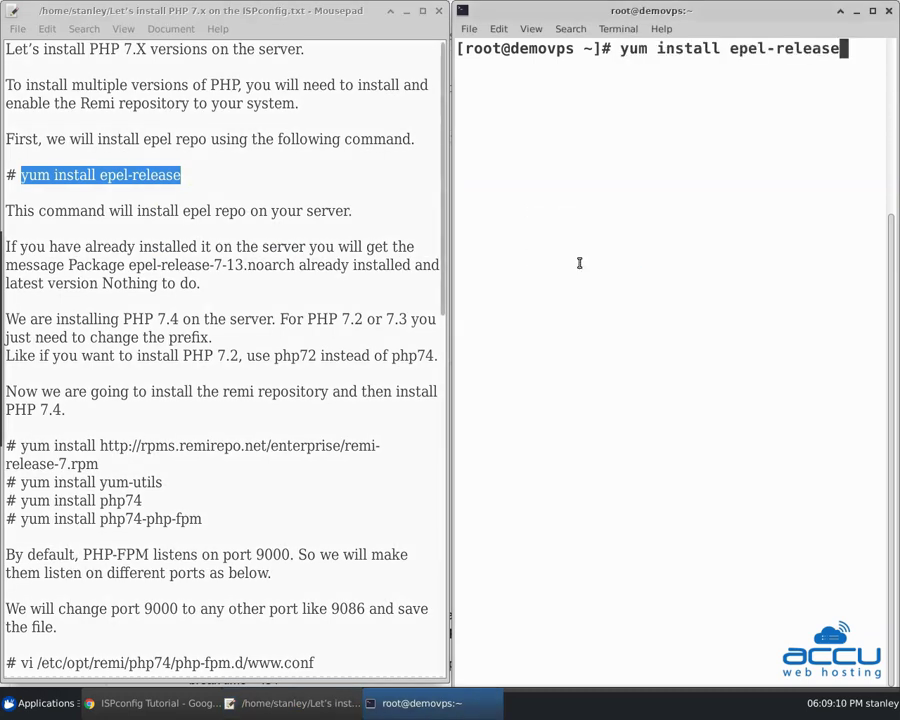
pyautogui.press('Return')
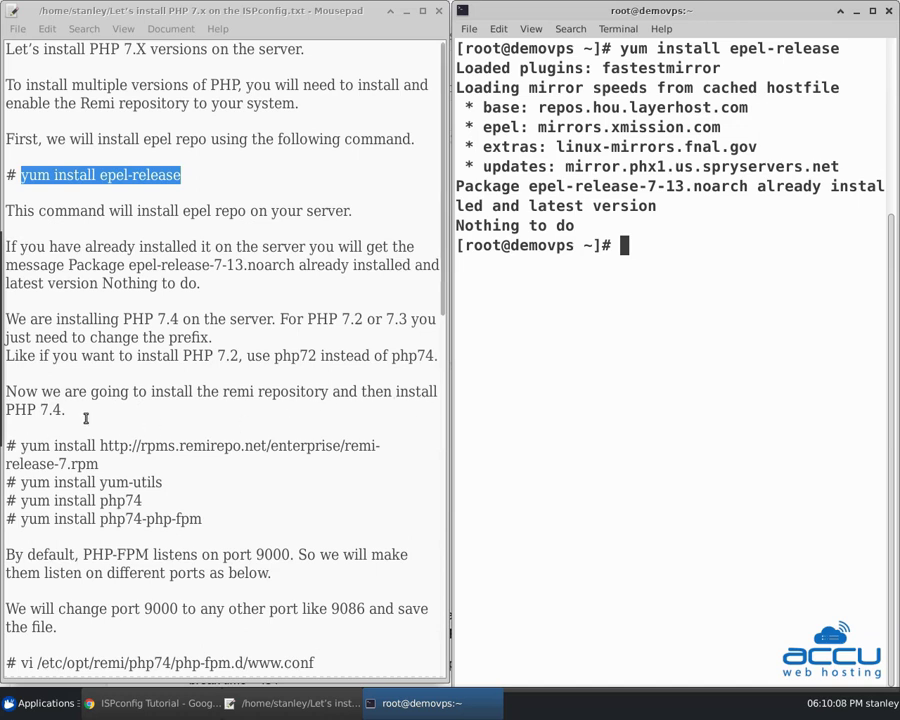
pyautogui.scroll(-4, 98, 413)
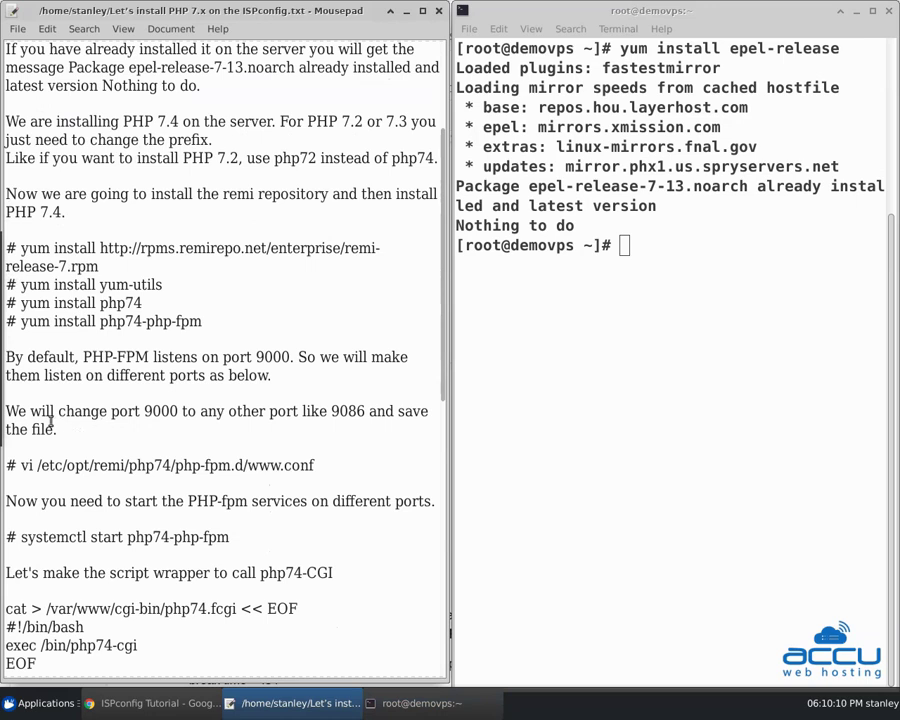
# - Install the remi-release 7.9-1 repository package with yum, confirming with y
pyautogui.moveTo(20, 248); pyautogui.dragTo(98, 266)
pyautogui.click(496, 332)
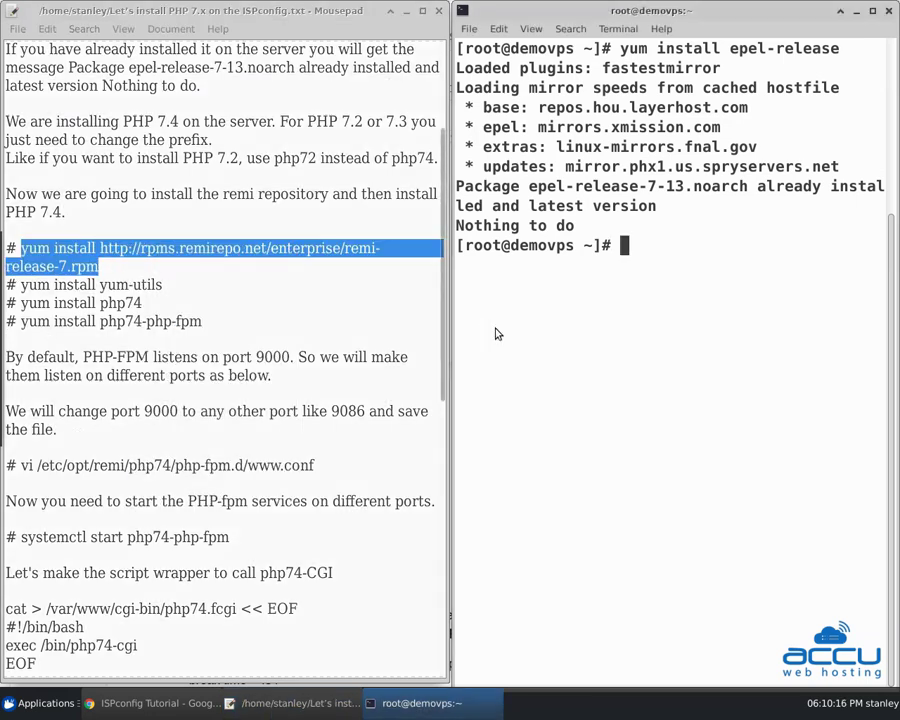
pyautogui.middleClick(538, 376)
pyautogui.press('Return')
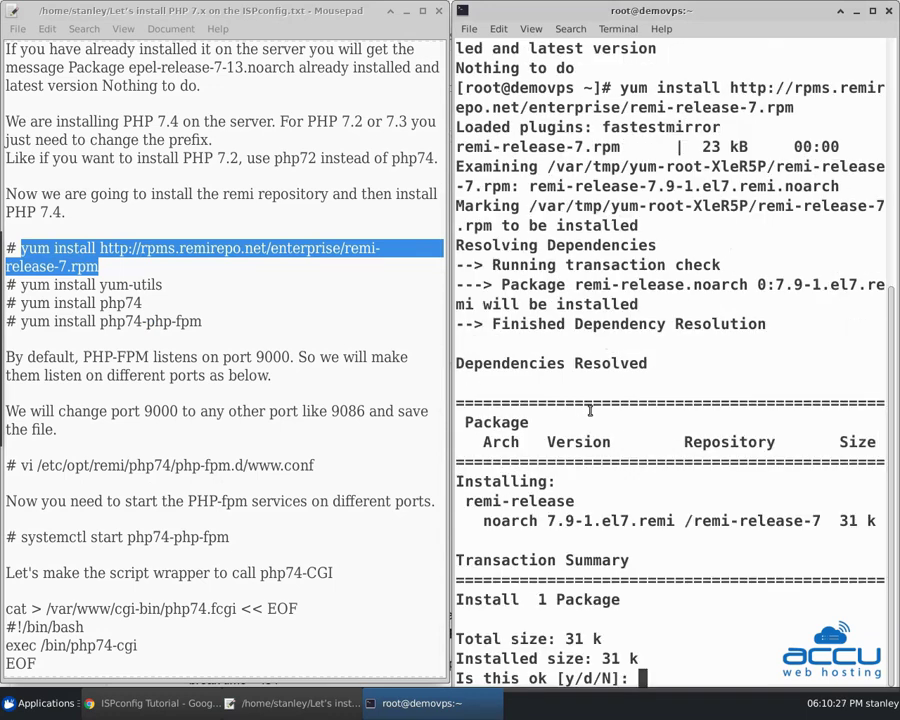
pyautogui.write('y')
pyautogui.press('Return')
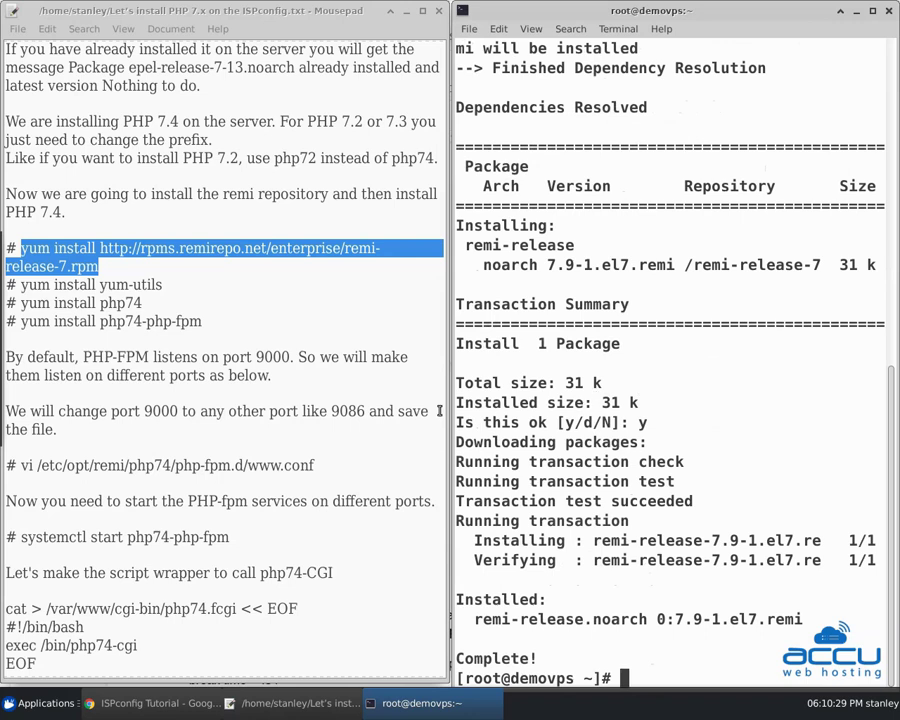
# - Copy the yum install yum-utils command from the notes
pyautogui.moveTo(21, 285); pyautogui.dragTo(170, 285)
pyautogui.rightClick(170, 285)
pyautogui.click(190, 350)
# - Install yum-utils with 'yum install yum-utils', approving the install
pyautogui.rightClick(614, 371)
pyautogui.click(645, 414)
pyautogui.press('Return')
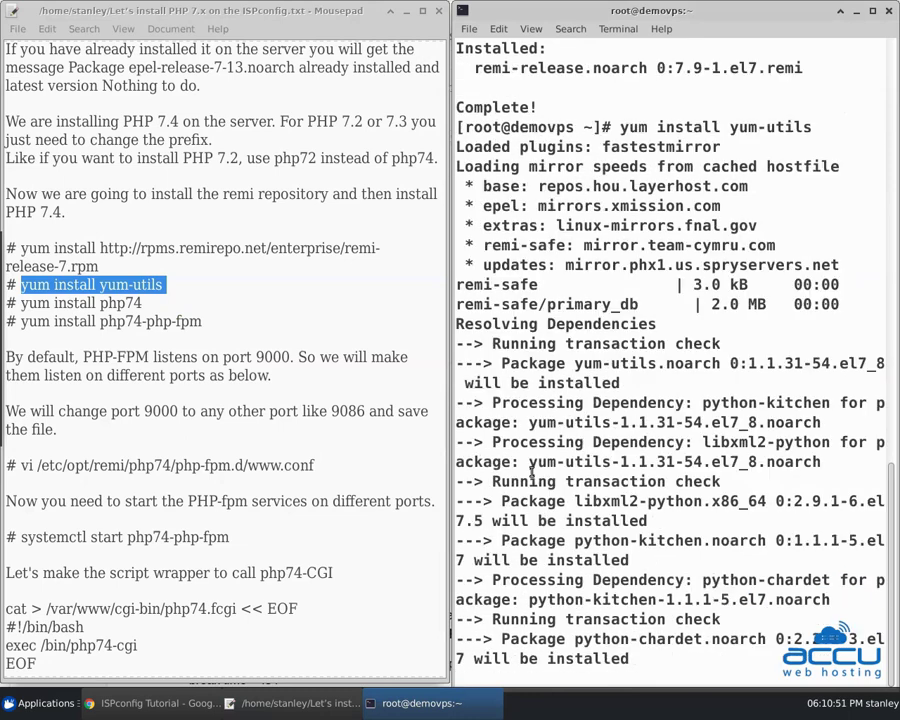
pyautogui.write('y')
pyautogui.press('Return')
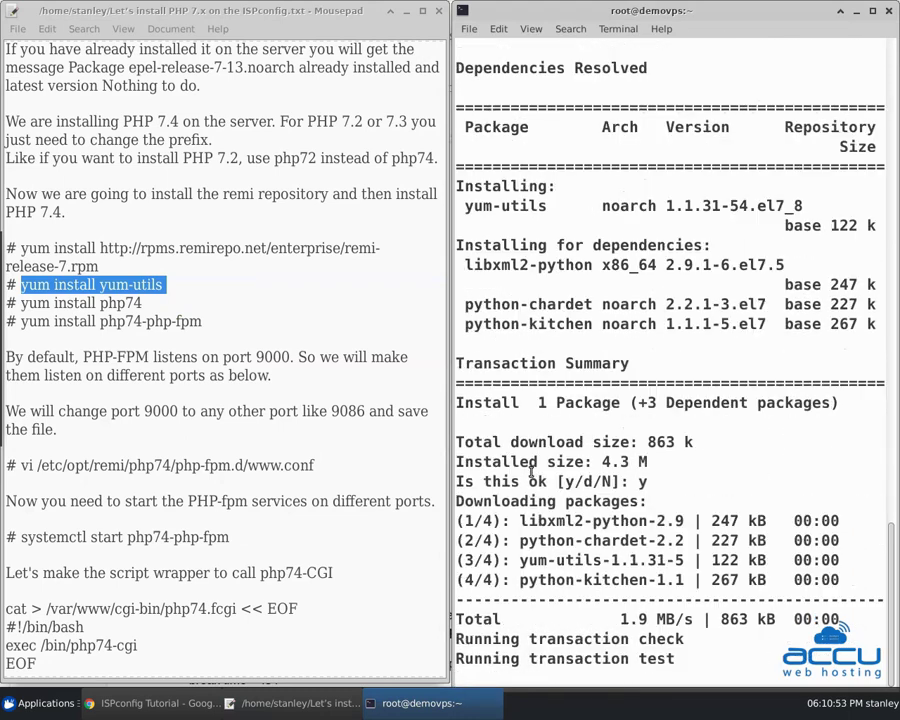
# - Install php74 with 'yum install php74', approving the packages and the repository GPG key
pyautogui.moveTo(21, 302); pyautogui.dragTo(143, 302)
pyautogui.rightClick(140, 303)
pyautogui.click(172, 368)
pyautogui.rightClick(582, 312)
pyautogui.click(606, 361)
pyautogui.press('Return')
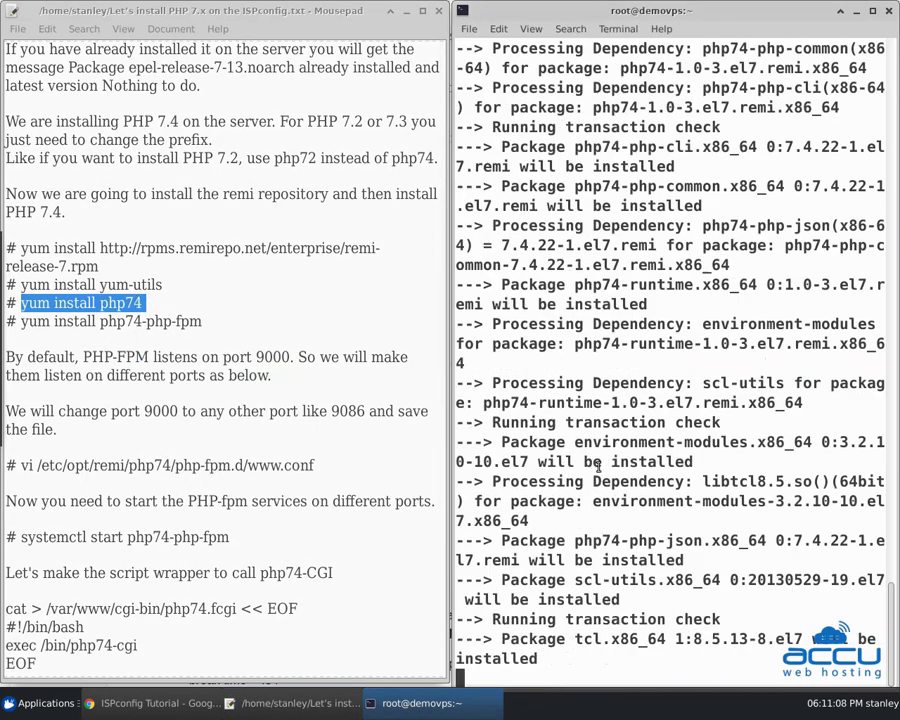
pyautogui.write('y')
pyautogui.press('Return')
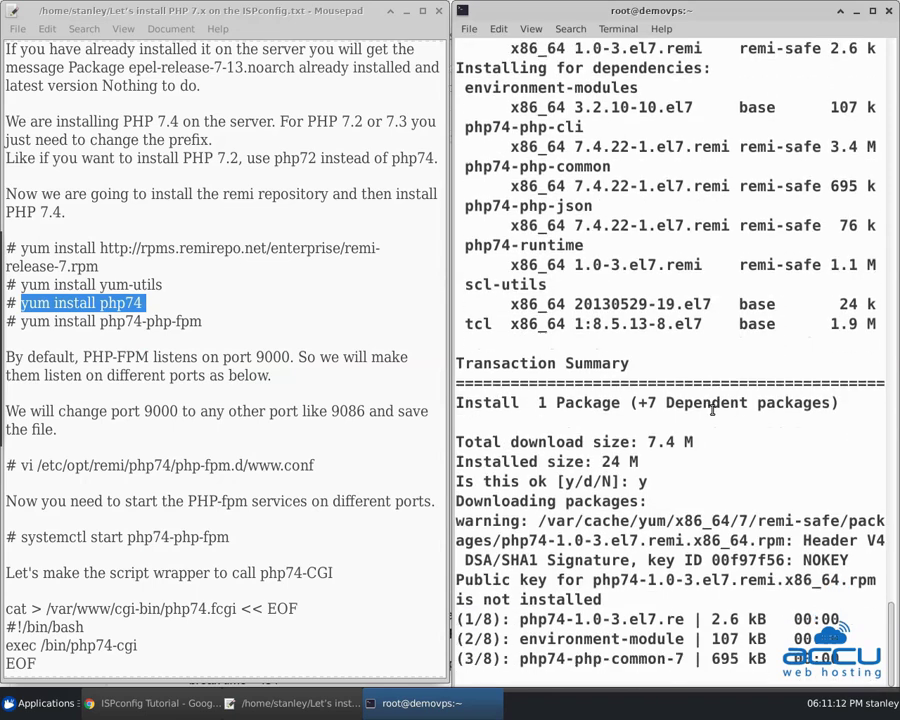
pyautogui.write('y')
pyautogui.press('Return')
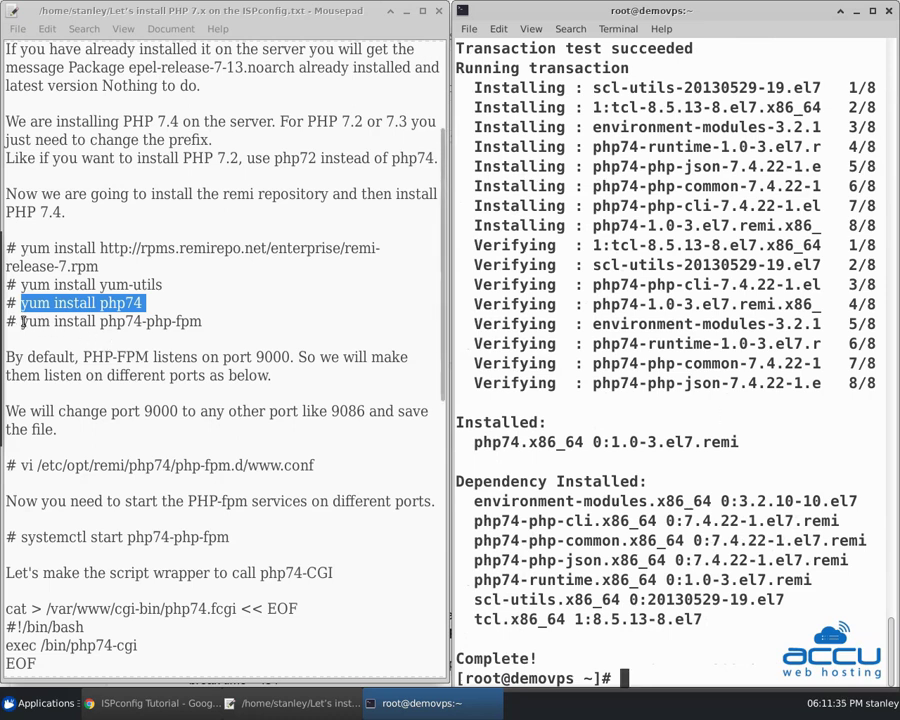
# - Install php74-php-fpm with 'yum install php74-php-fpm', approving the installation
pyautogui.moveTo(21, 321); pyautogui.dragTo(202, 321)
pyautogui.rightClick(194, 322)
pyautogui.click(240, 384)
pyautogui.rightClick(615, 384)
pyautogui.click(632, 424)
pyautogui.press('Return')
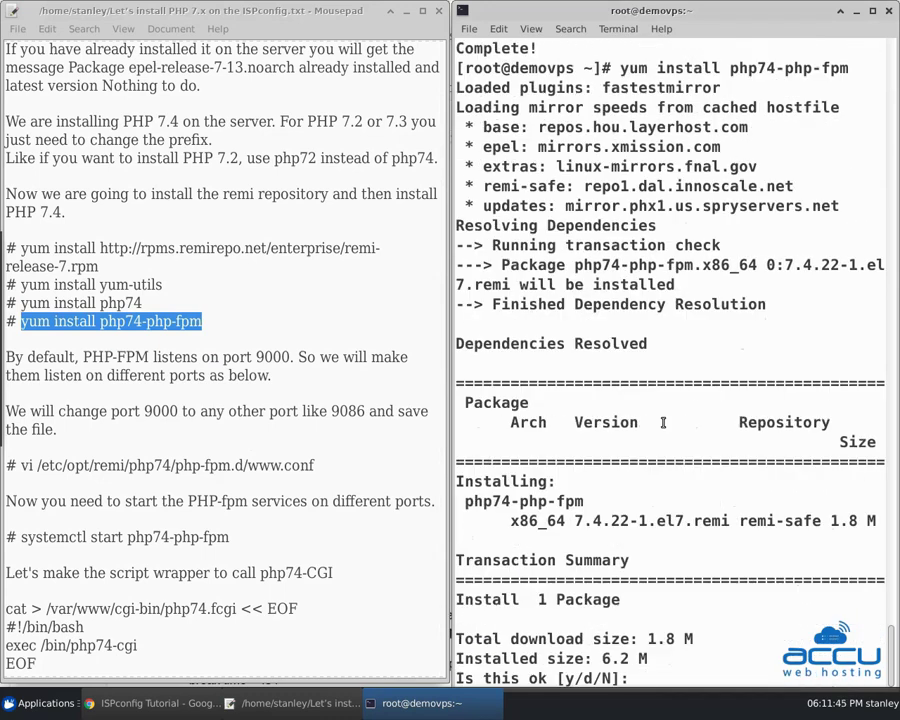
pyautogui.write('y')
pyautogui.press('Return')
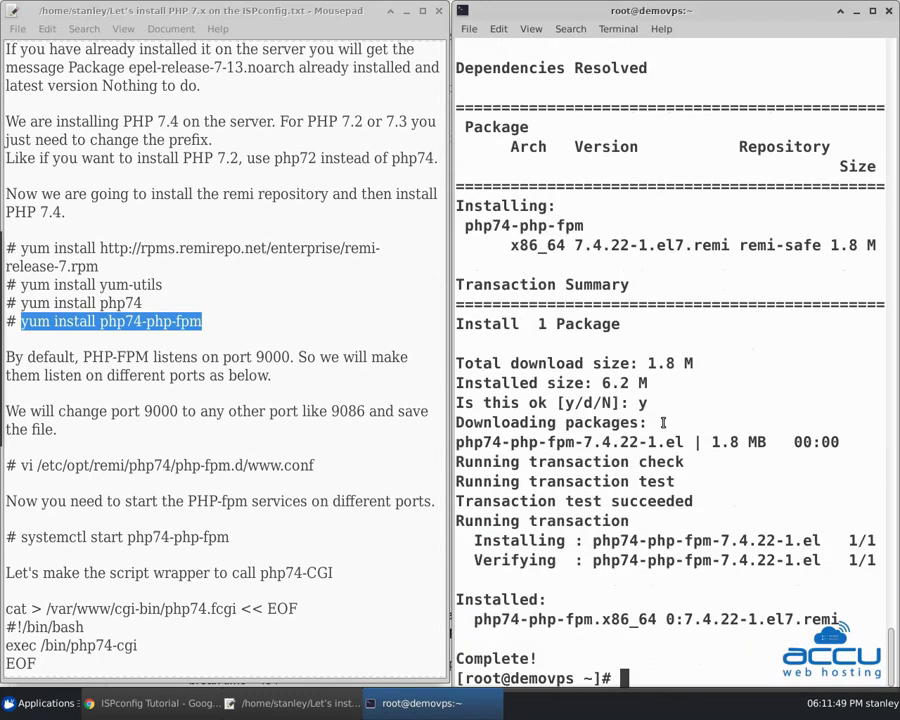
# - Clear the terminal screen with the clear command
pyautogui.click(273, 428)
pyautogui.scroll(-3, 192, 300)
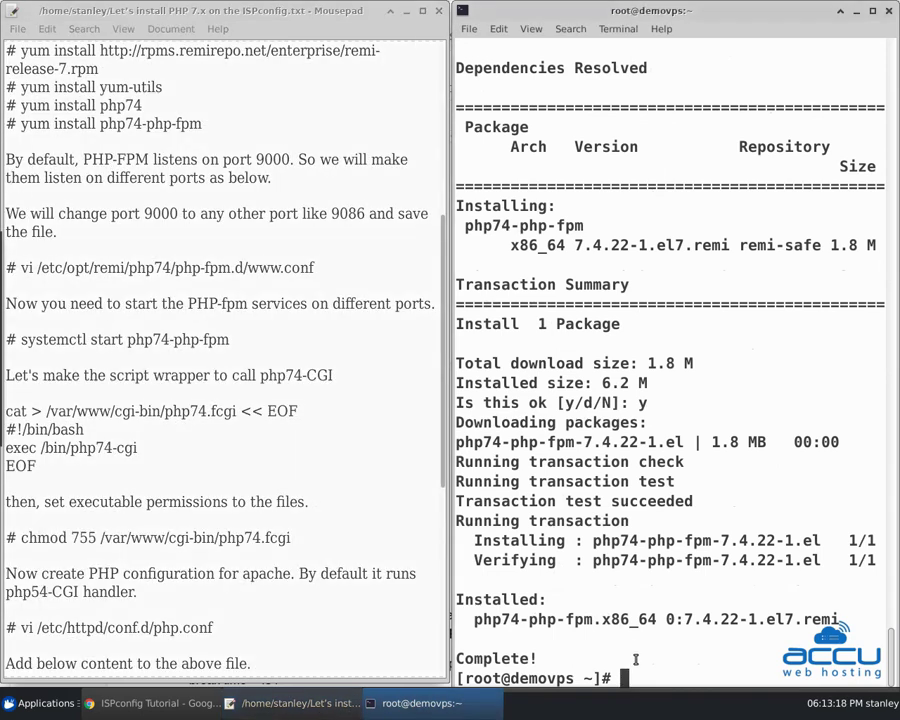
pyautogui.write('cl')
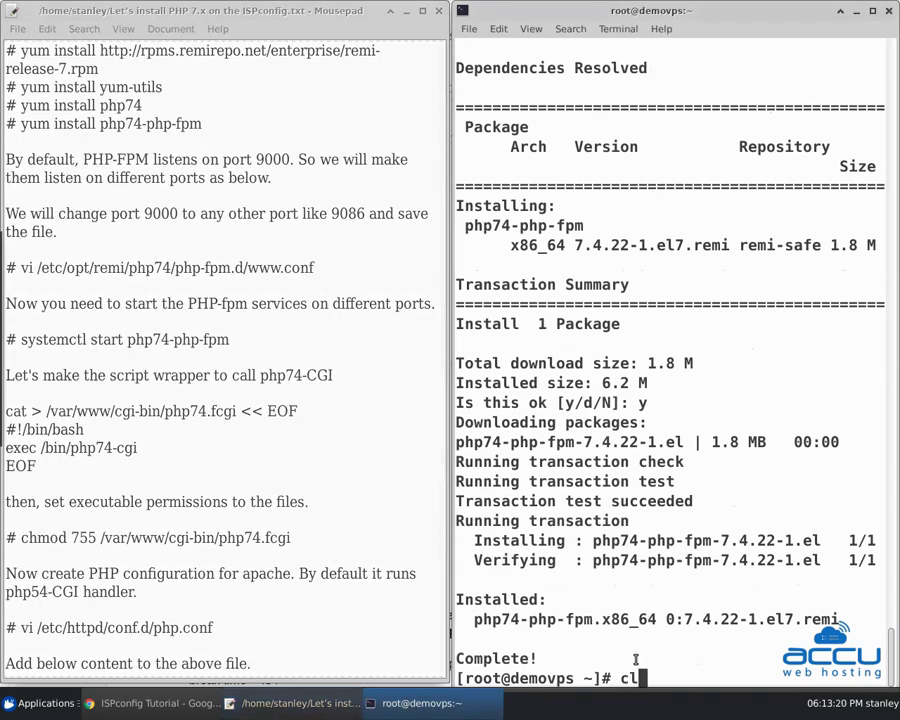
pyautogui.write('ear')
pyautogui.press('Return')
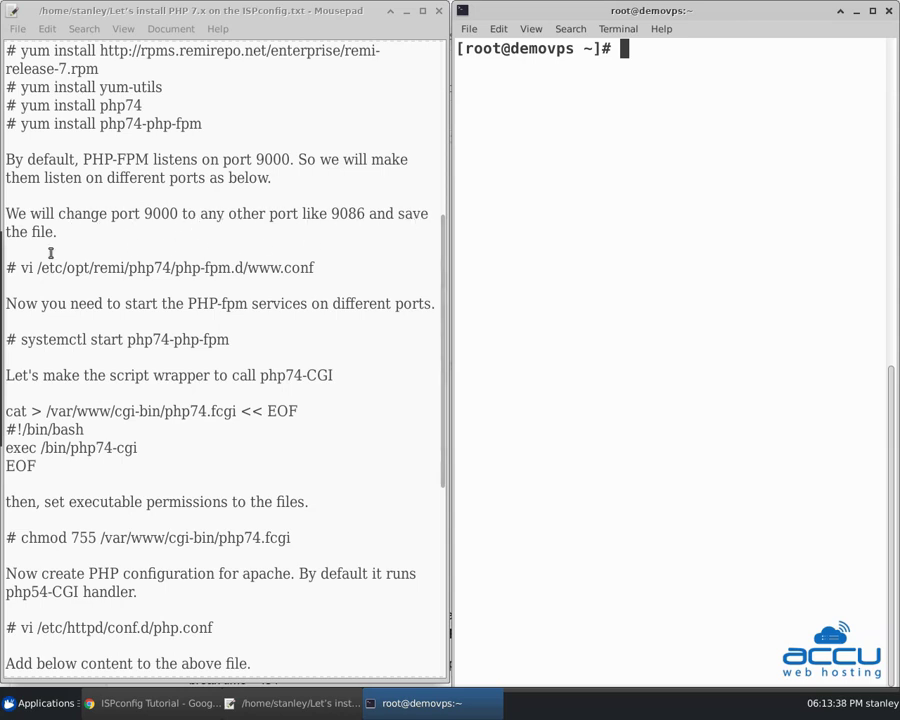
pyautogui.click(18, 279)
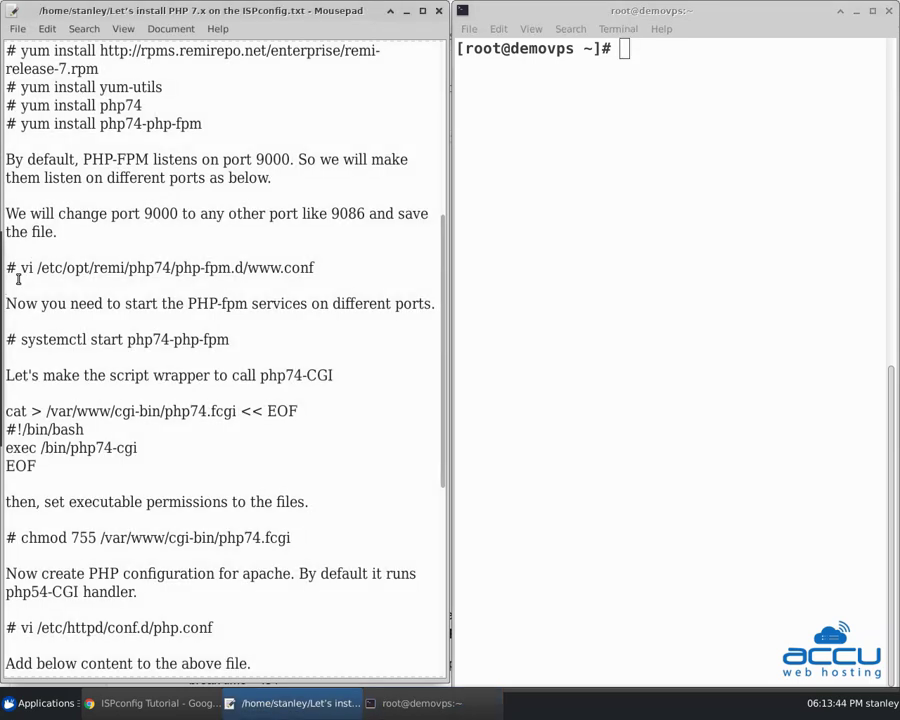
pyautogui.moveTo(21, 268); pyautogui.dragTo(314, 267)
pyautogui.rightClick(257, 267)
pyautogui.click(315, 326)
pyautogui.rightClick(542, 250)
pyautogui.click(578, 292)
pyautogui.press('Return')
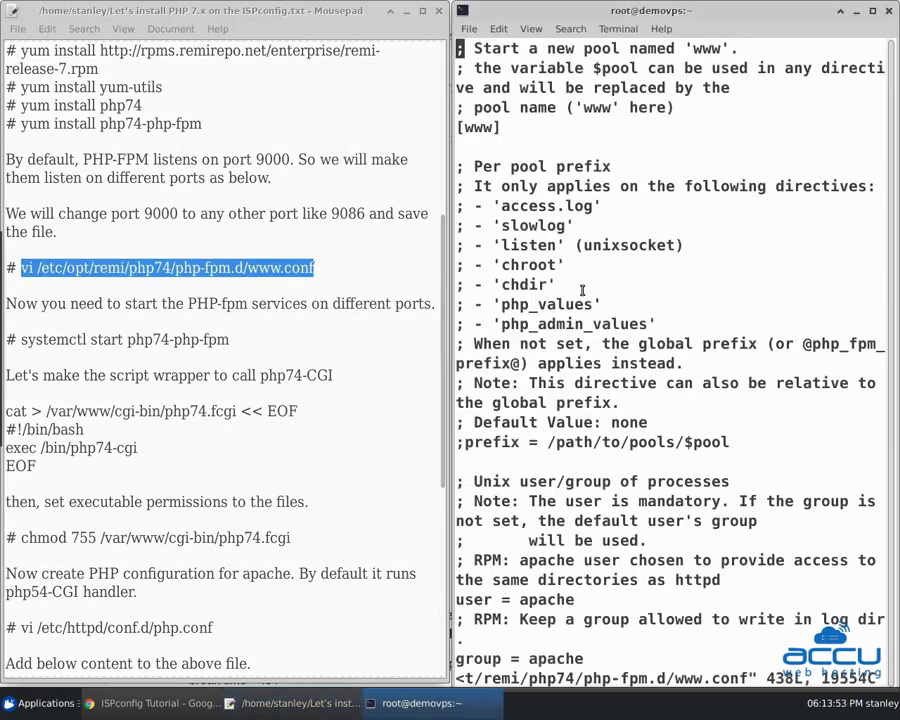
# - Find 9000 and change the listen line to 127.0.0.1:9086, then enter :wq
pyautogui.write(':/9000')
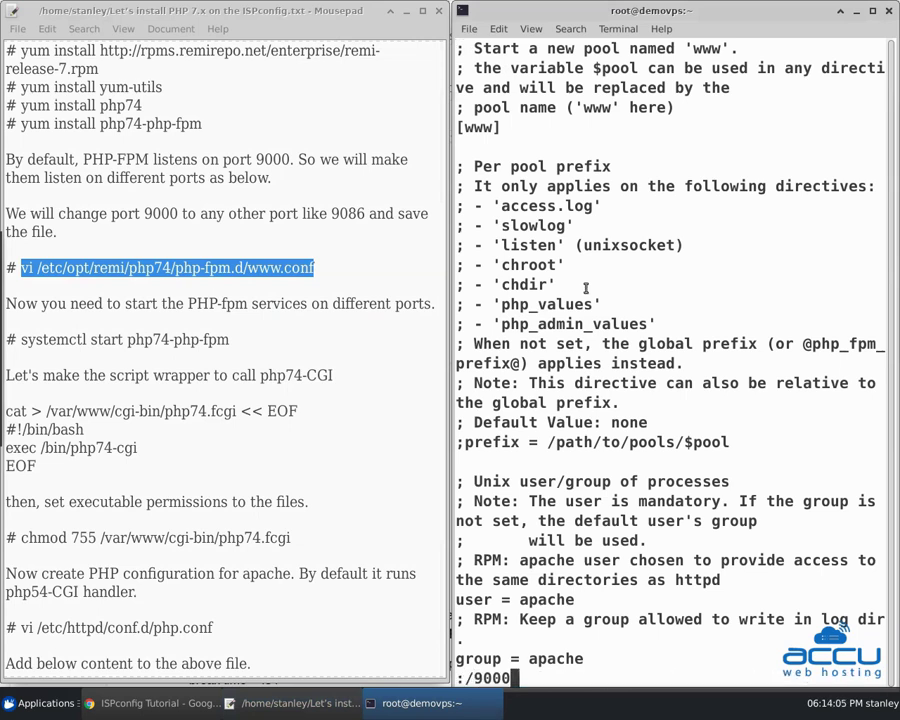
pyautogui.press('Return')
pyautogui.scroll(-6, 555, 280)
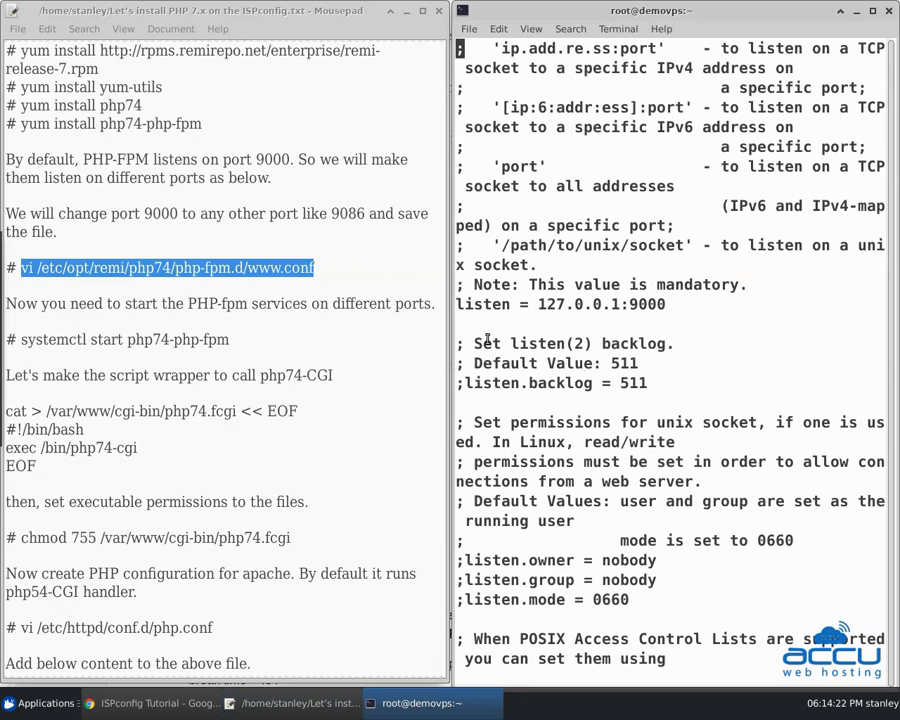
pyautogui.press('Down')
pyautogui.press('Down')
pyautogui.press('Down')
pyautogui.press('Down')
pyautogui.press('Down')
pyautogui.press('Down')
pyautogui.press('Down')
pyautogui.press('Down')
pyautogui.press('Right')
pyautogui.press('Right')
pyautogui.press('Right')
pyautogui.press('Right')
pyautogui.press('Right')
pyautogui.press('Right')
pyautogui.press('Right')
pyautogui.press('Right')
pyautogui.press('Right')
pyautogui.press('Right')
pyautogui.press('Right')
pyautogui.press('Right')
pyautogui.press('Right')
pyautogui.press('Right')
pyautogui.press('Right')
pyautogui.press('Right')
pyautogui.press('Right')
pyautogui.press('Right')
pyautogui.press('Right')
pyautogui.press('Right')
pyautogui.press('Right')
pyautogui.press('Right')
pyautogui.press('i')
pyautogui.press('BackSpace')
pyautogui.press('BackSpace')
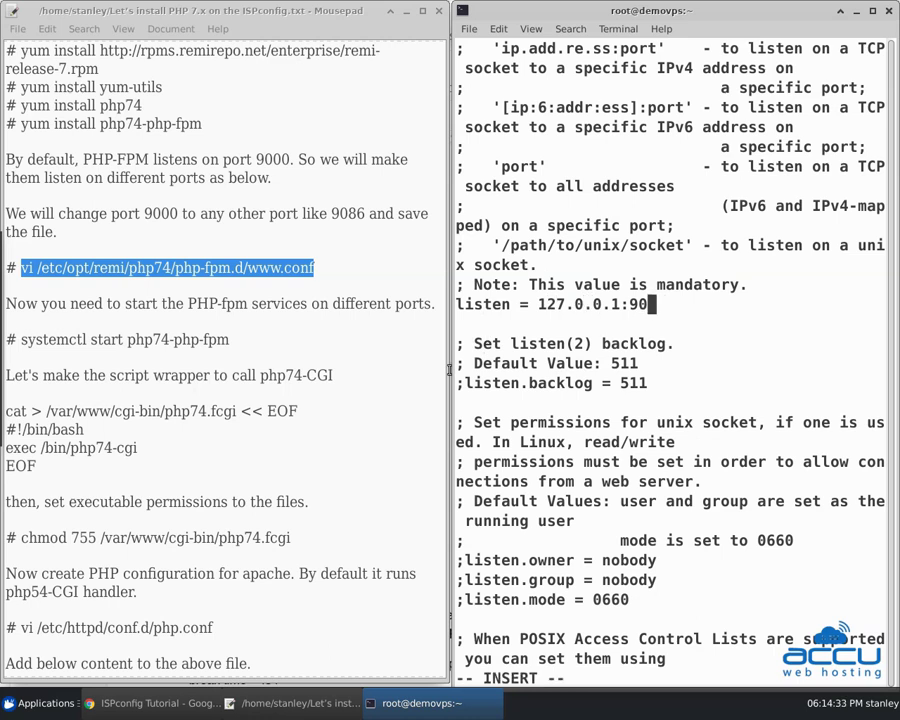
pyautogui.write('86')
pyautogui.press('Escape')
pyautogui.write(':')
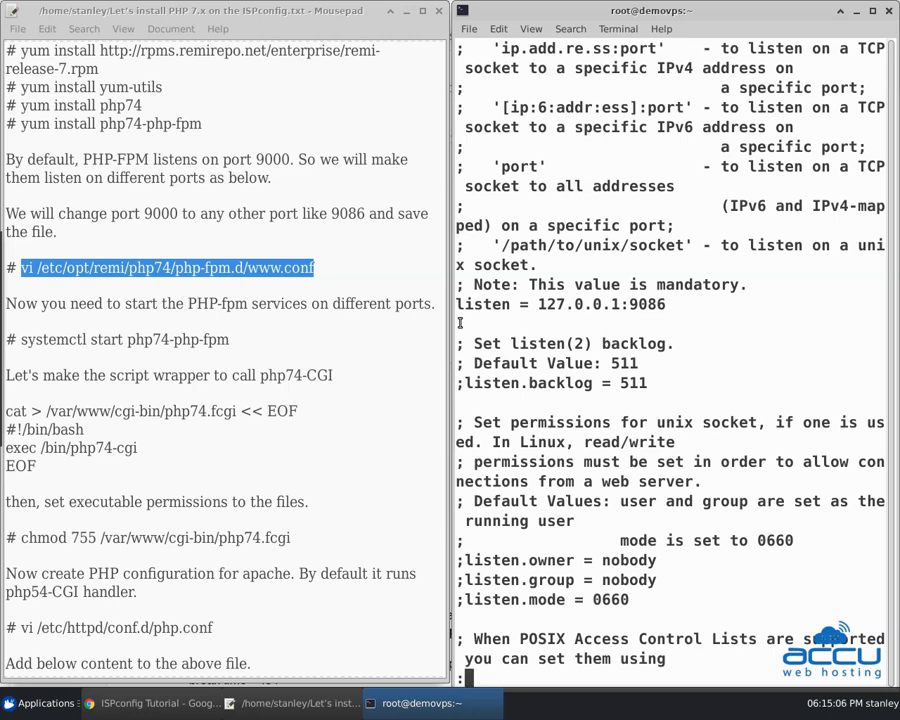
pyautogui.write('wq')
pyautogui.press('Return')
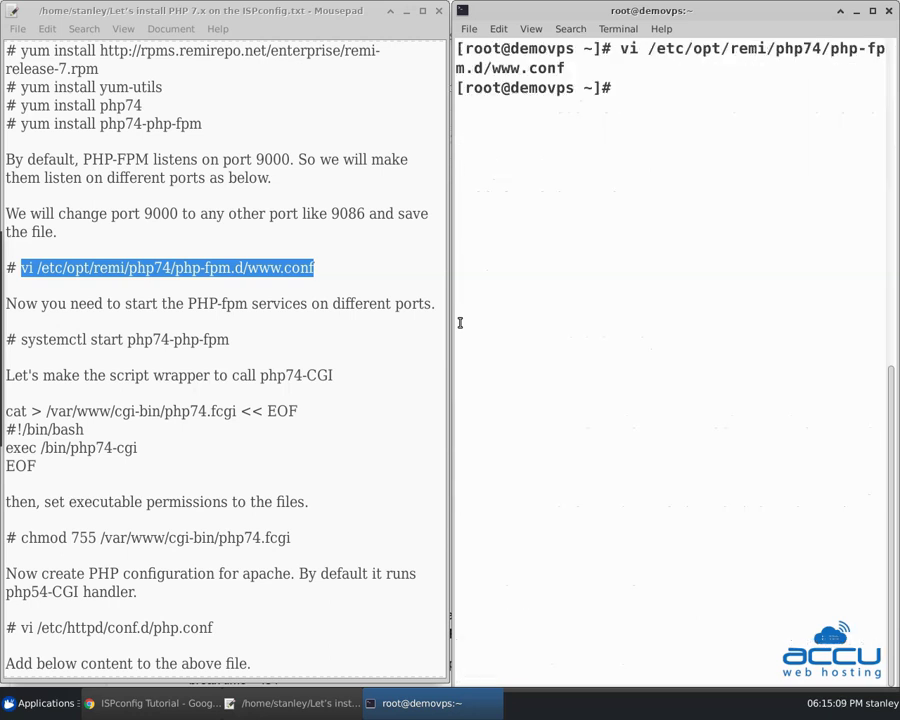
pyautogui.click(340, 376)
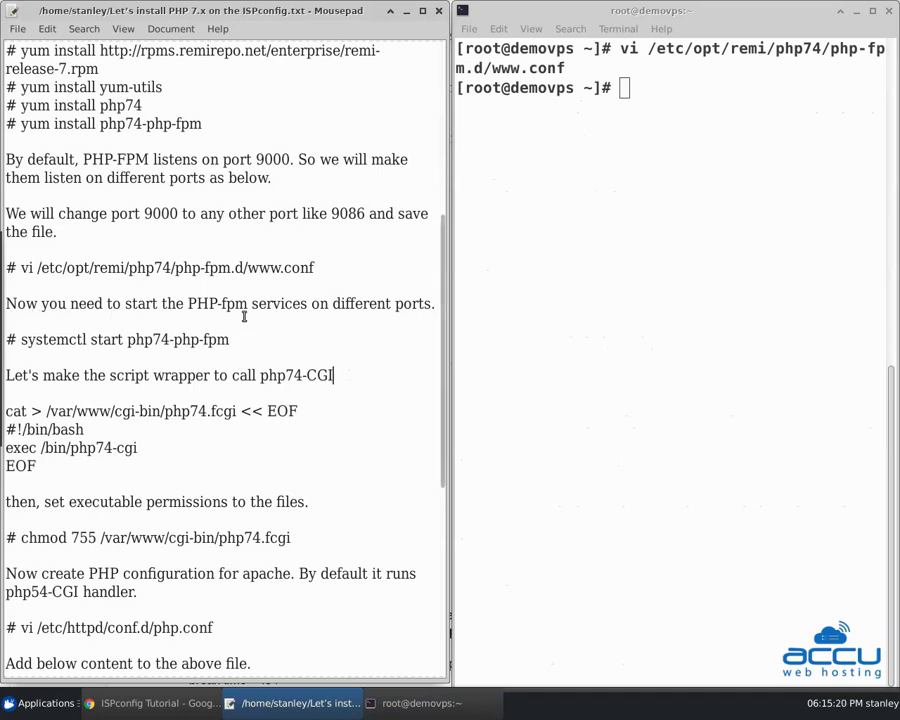
pyautogui.moveTo(20, 340); pyautogui.dragTo(230, 340)
pyautogui.rightClick(182, 341)
pyautogui.click(216, 402)
pyautogui.rightClick(526, 324)
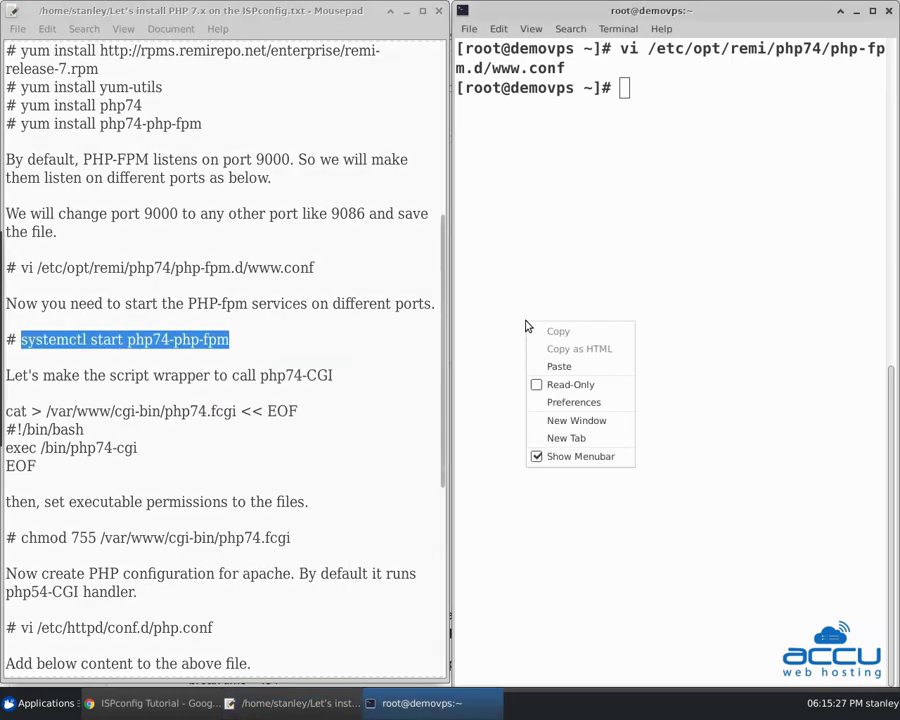
pyautogui.click(559, 366)
pyautogui.press('Return')
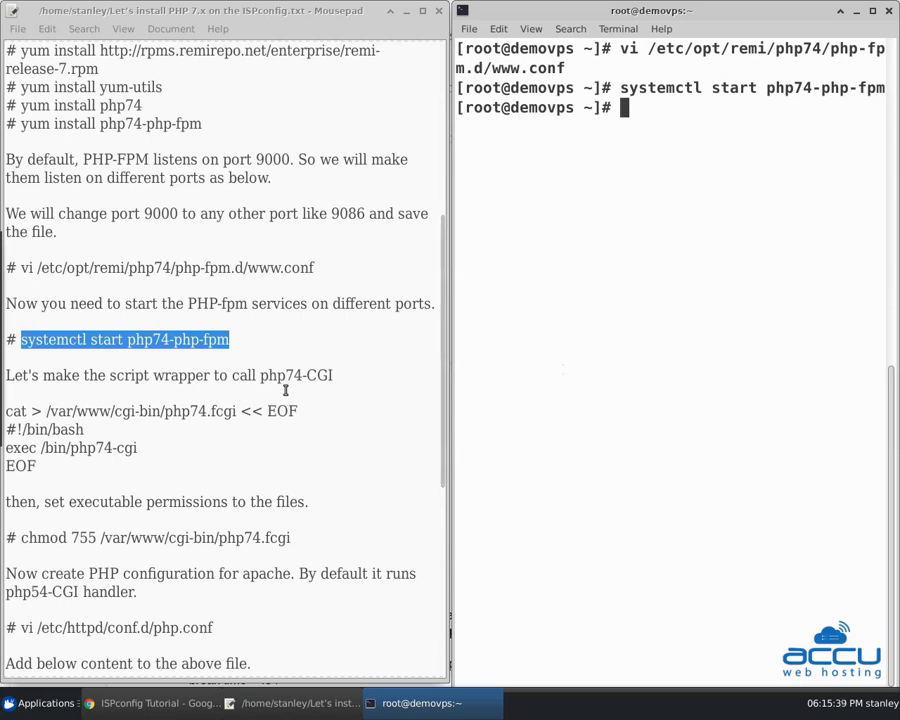
# - Create the /var/www/cgi-bin/php74.fcgi wrapper that execs /bin/php74-cgi via a cat heredoc
pyautogui.moveTo(8, 413); pyautogui.dragTo(44, 466)
pyautogui.rightClick(57, 440)
pyautogui.click(95, 241)
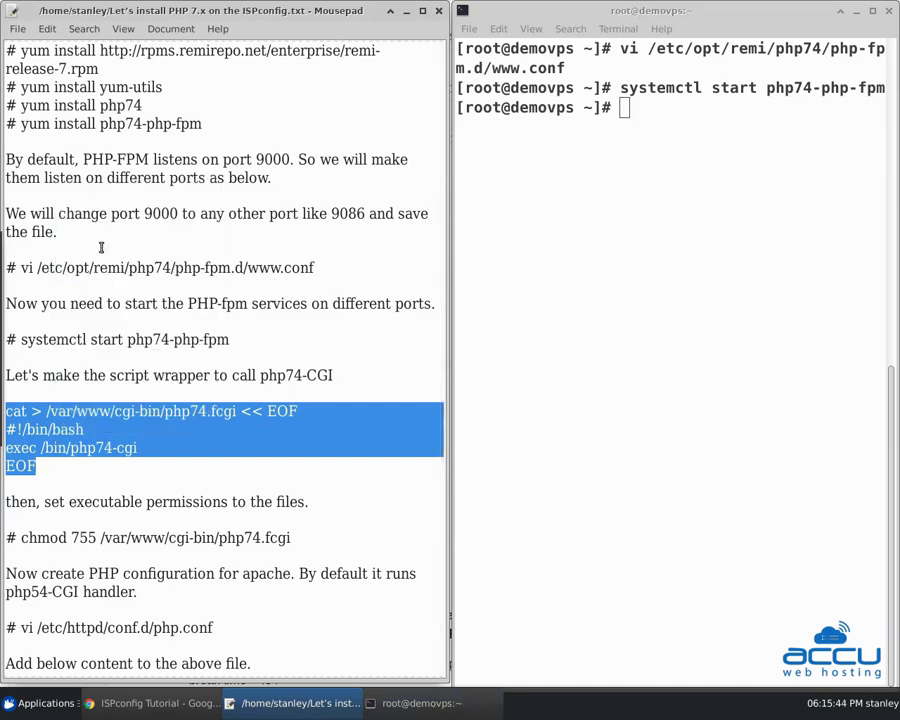
pyautogui.rightClick(637, 244)
pyautogui.click(680, 290)
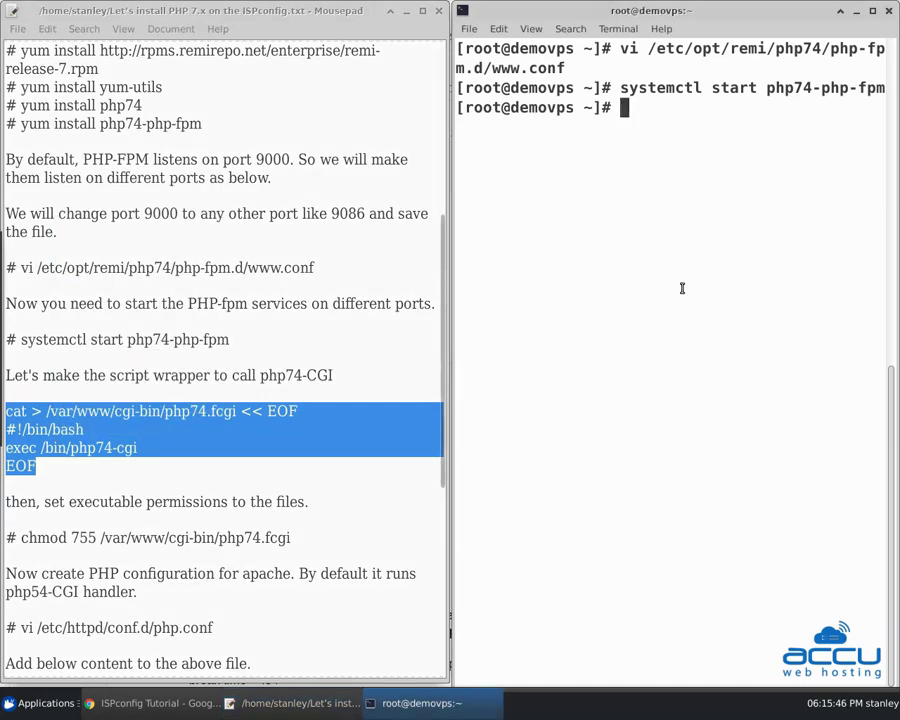
pyautogui.press('Return')
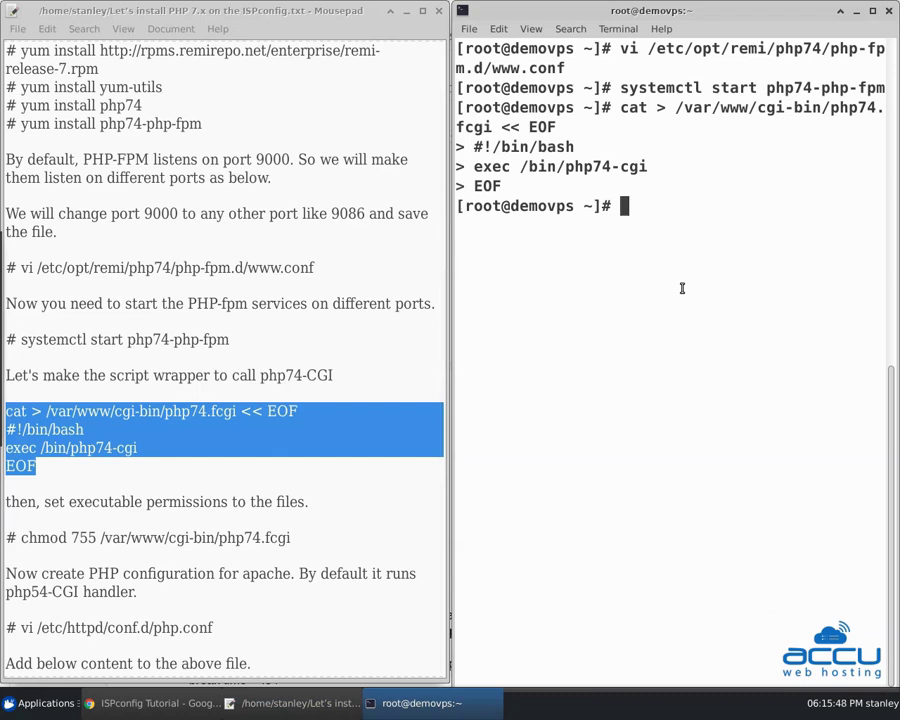
pyautogui.click(169, 483)
pyautogui.scroll(-1, 26, 505)
pyautogui.scroll(-5, 26, 505)
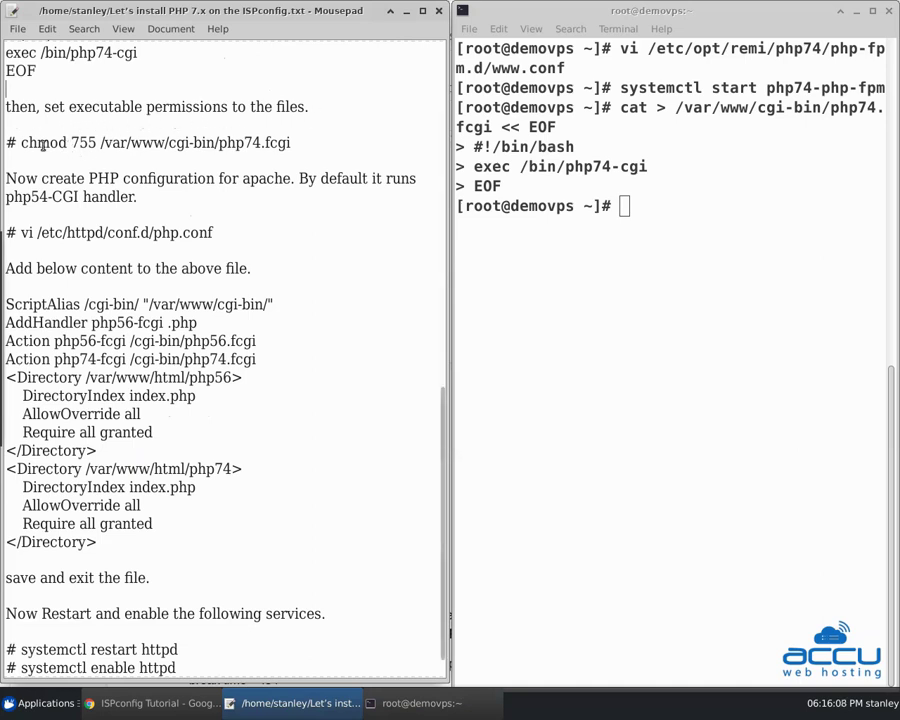
# - Run chmod 755 on /var/www/cgi-bin/php74.fcgi to make the wrapper executable
pyautogui.moveTo(22, 142); pyautogui.dragTo(297, 141)
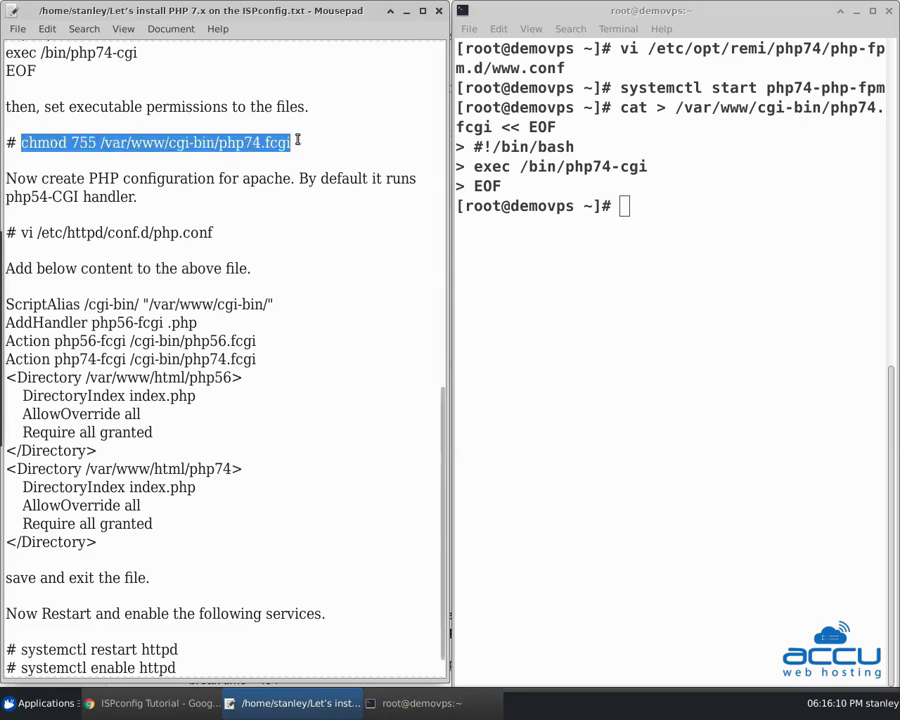
pyautogui.rightClick(262, 147)
pyautogui.click(292, 208)
pyautogui.rightClick(578, 268)
pyautogui.click(610, 308)
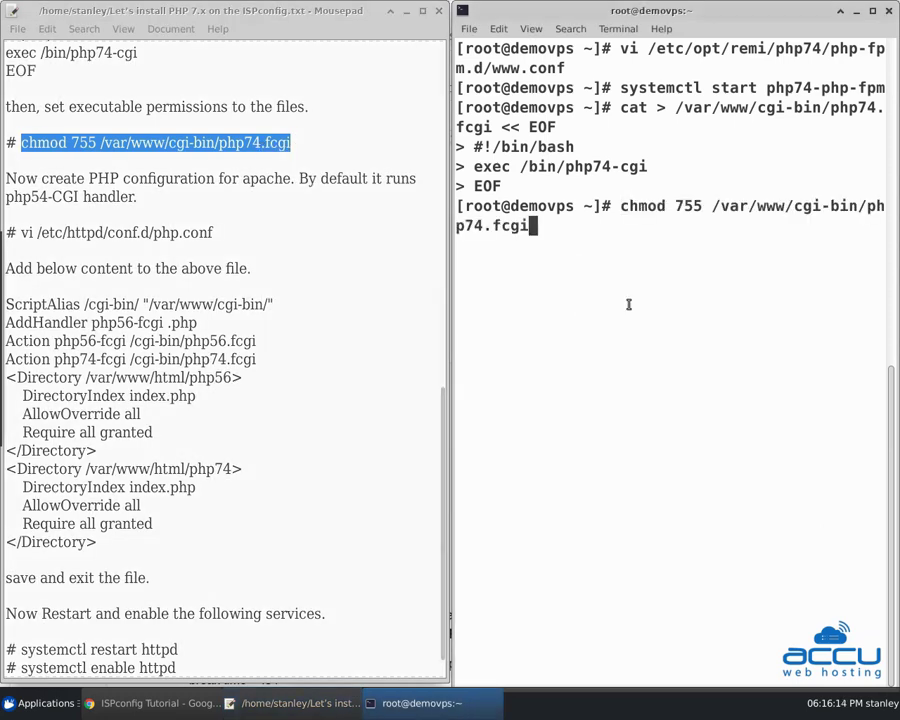
pyautogui.press('Return')
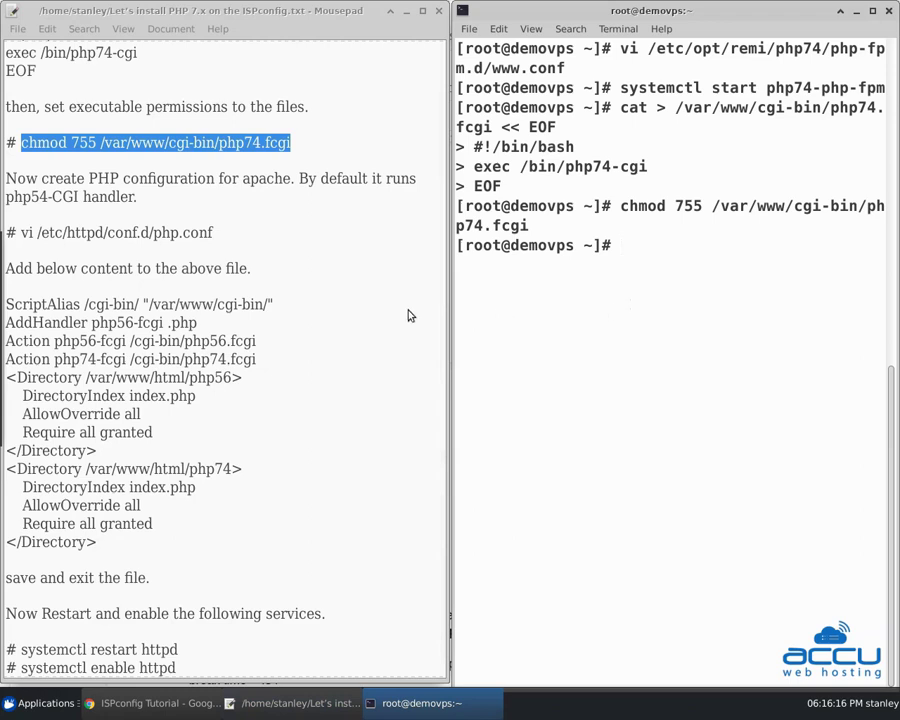
pyautogui.click(326, 270)
pyautogui.scroll(-1, 17, 212)
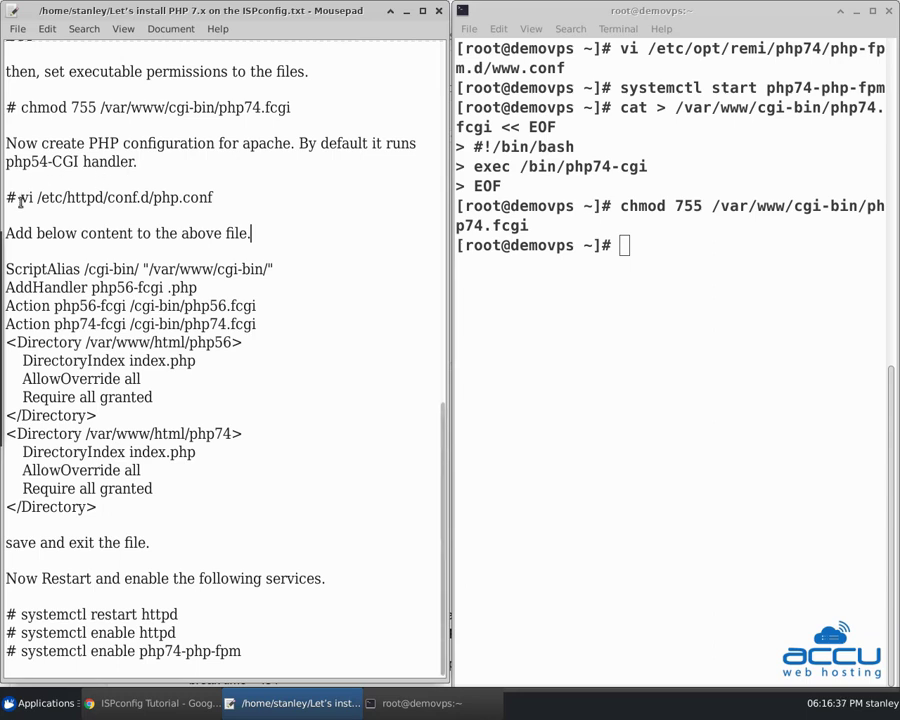
# - Open /etc/httpd/conf.d/php.conf in vi
pyautogui.moveTo(21, 197); pyautogui.dragTo(213, 197)
pyautogui.rightClick(184, 200)
pyautogui.click(216, 262)
pyautogui.rightClick(484, 289)
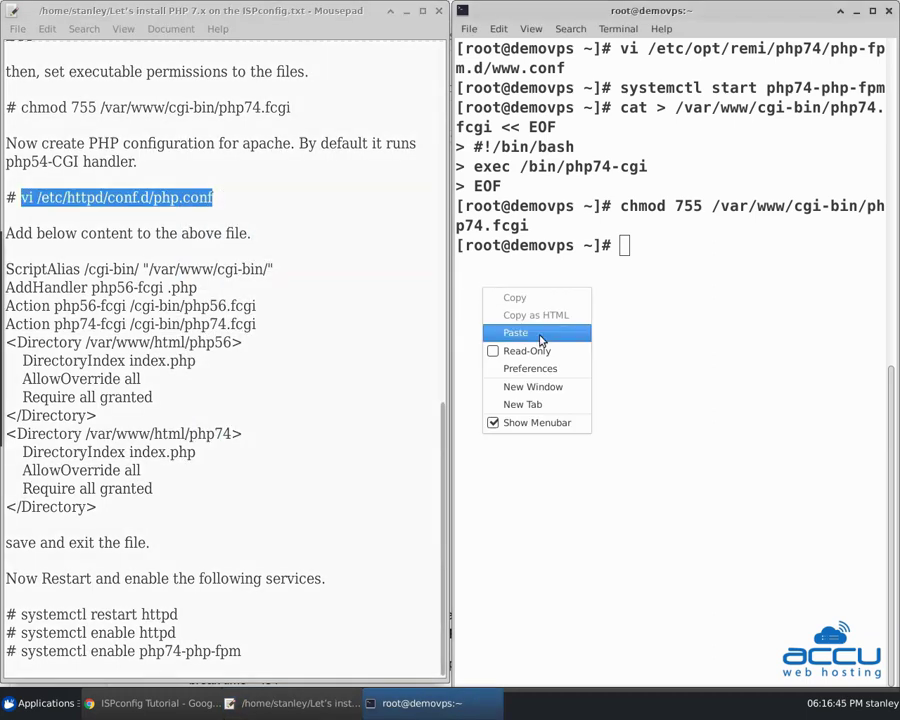
pyautogui.click(540, 335)
pyautogui.press('Return')
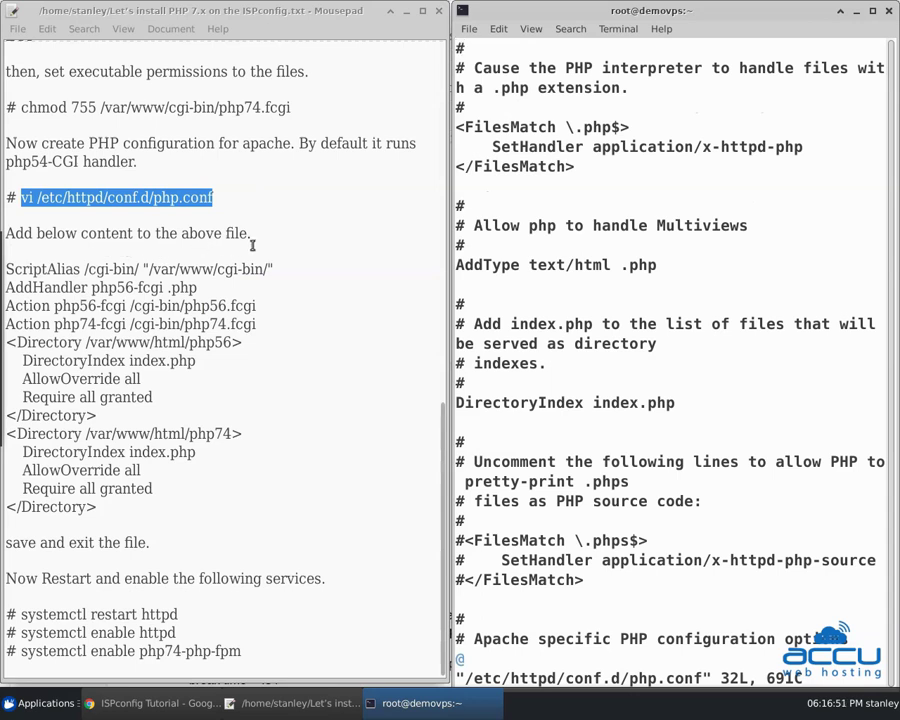
# - Insert the ScriptAlias, php56/php74 Action and Directory blocks at the top of php.conf and save
pyautogui.moveTo(8, 268); pyautogui.dragTo(153, 503)
pyautogui.rightClick(157, 396)
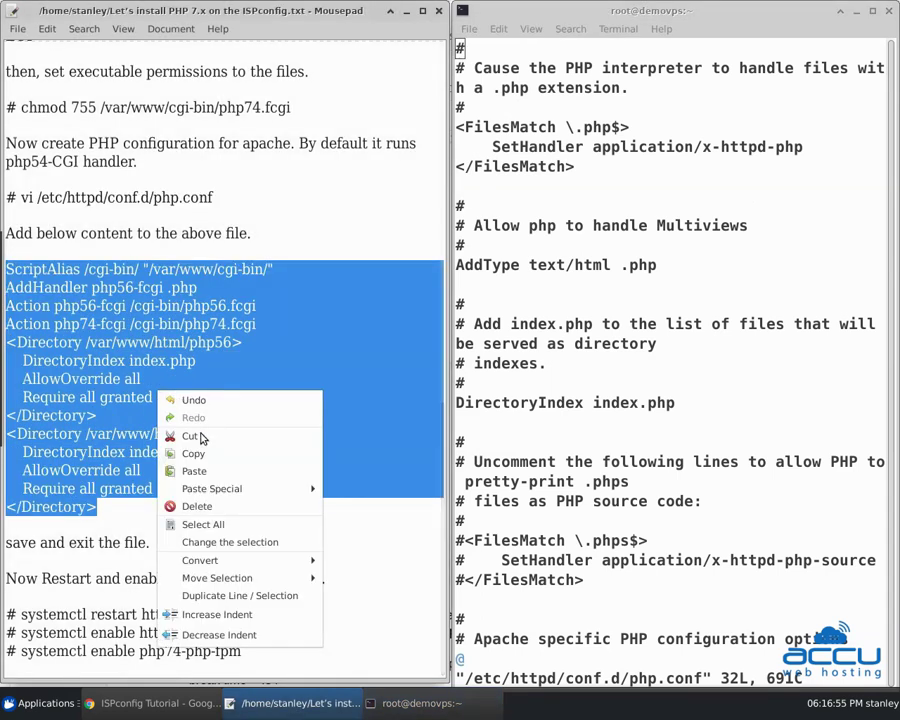
pyautogui.click(201, 452)
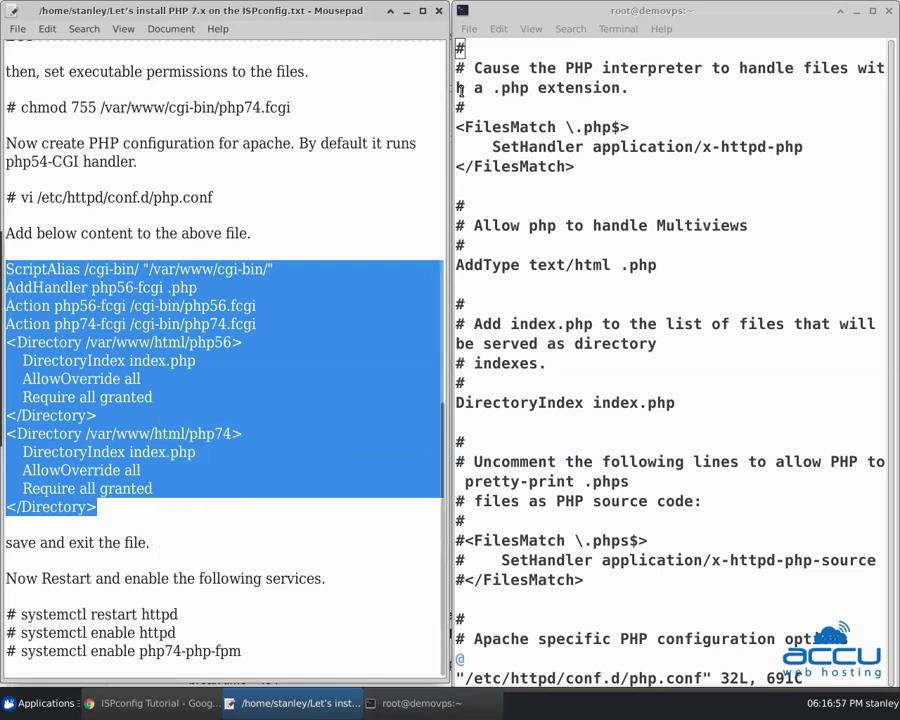
pyautogui.press('O')
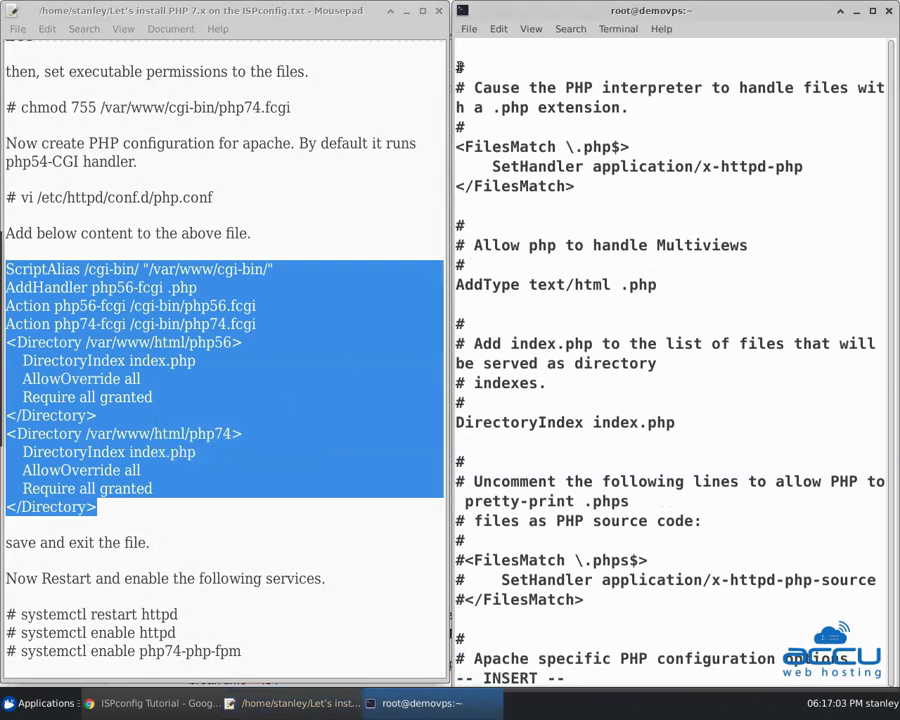
pyautogui.rightClick(476, 70)
pyautogui.click(490, 112)
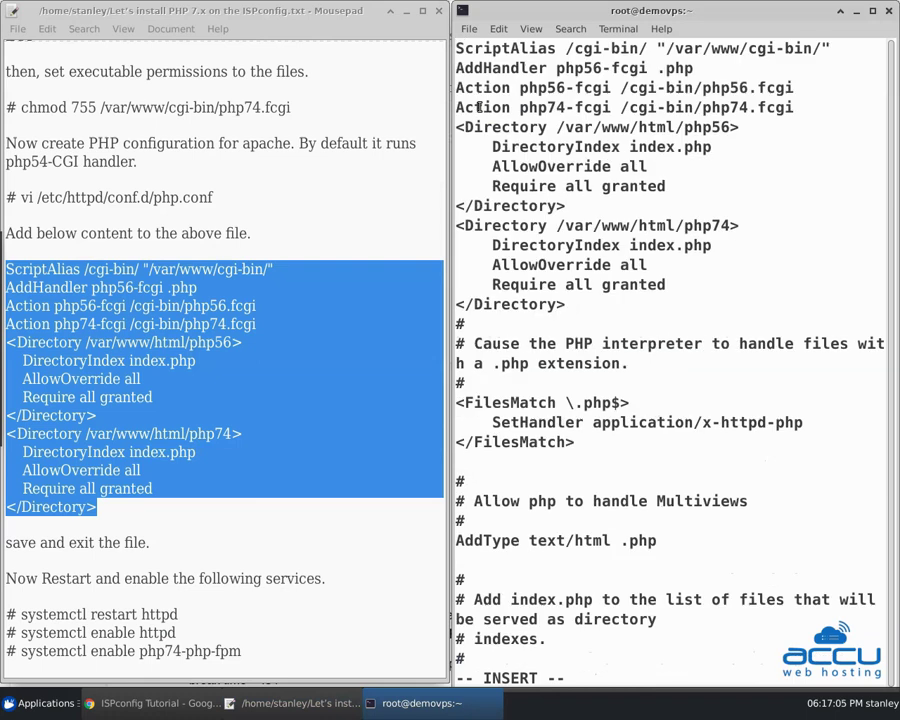
pyautogui.press('Escape')
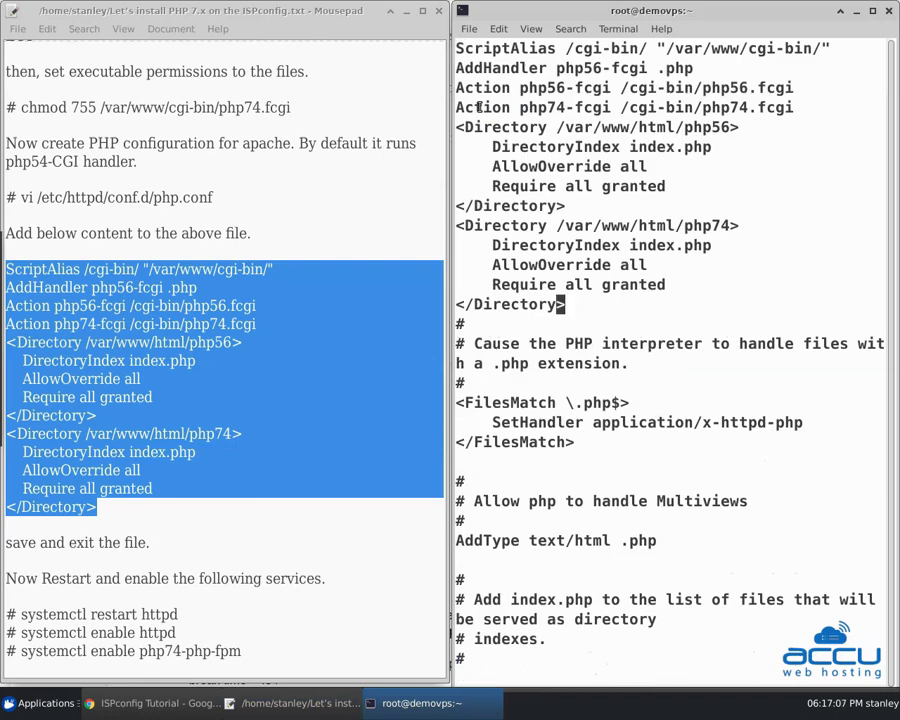
pyautogui.write(':wq')
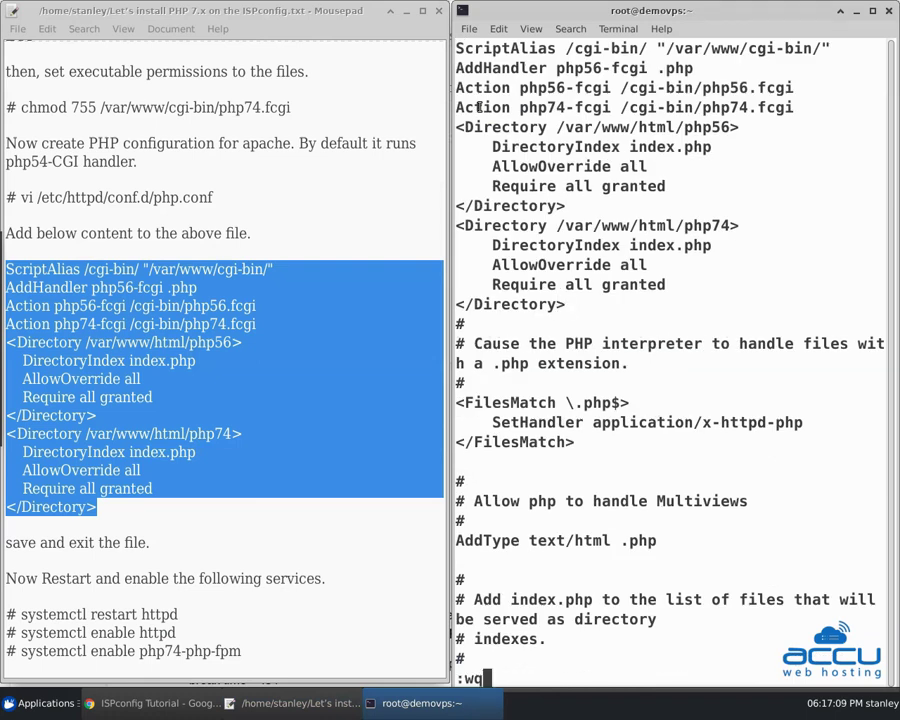
pyautogui.press('Return')
pyautogui.click(140, 251)
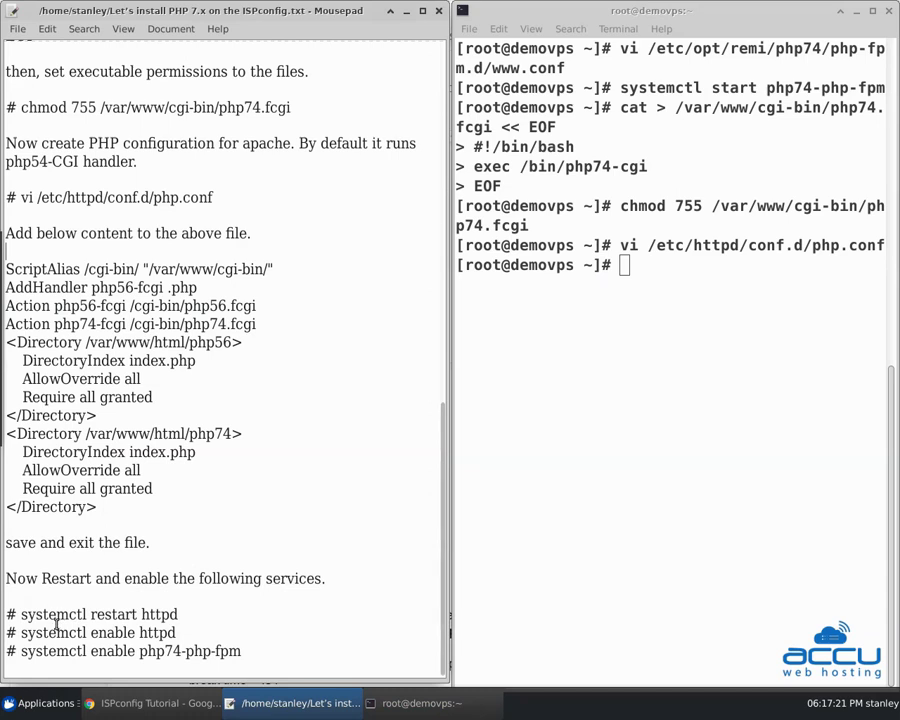
# - Restart Apache with systemctl restart httpd
pyautogui.moveTo(20, 614); pyautogui.dragTo(178, 616)
pyautogui.rightClick(178, 615)
pyautogui.click(202, 415)
pyautogui.rightClick(514, 390)
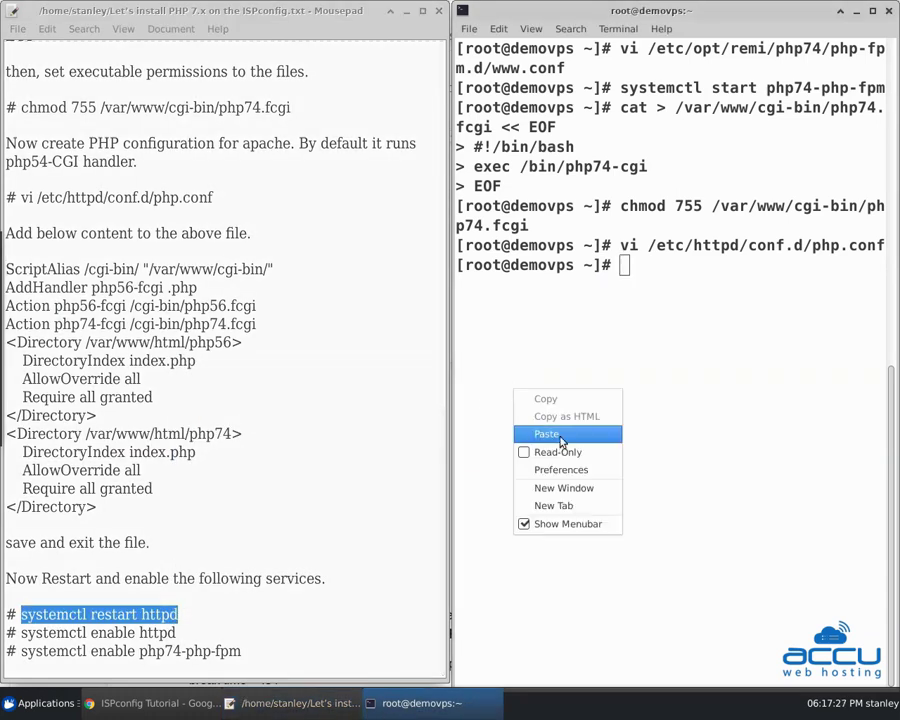
pyautogui.click(561, 436)
pyautogui.press('Return')
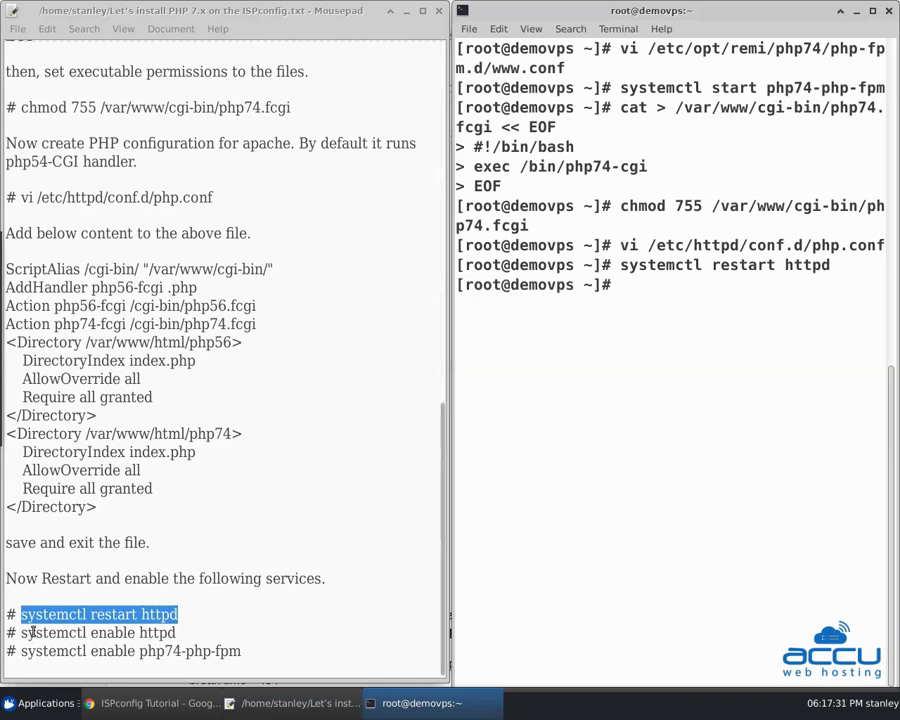
# - Enable httpd to start at boot with systemctl enable httpd
pyautogui.moveTo(21, 633); pyautogui.dragTo(176, 633)
pyautogui.rightClick(176, 633)
pyautogui.click(230, 438)
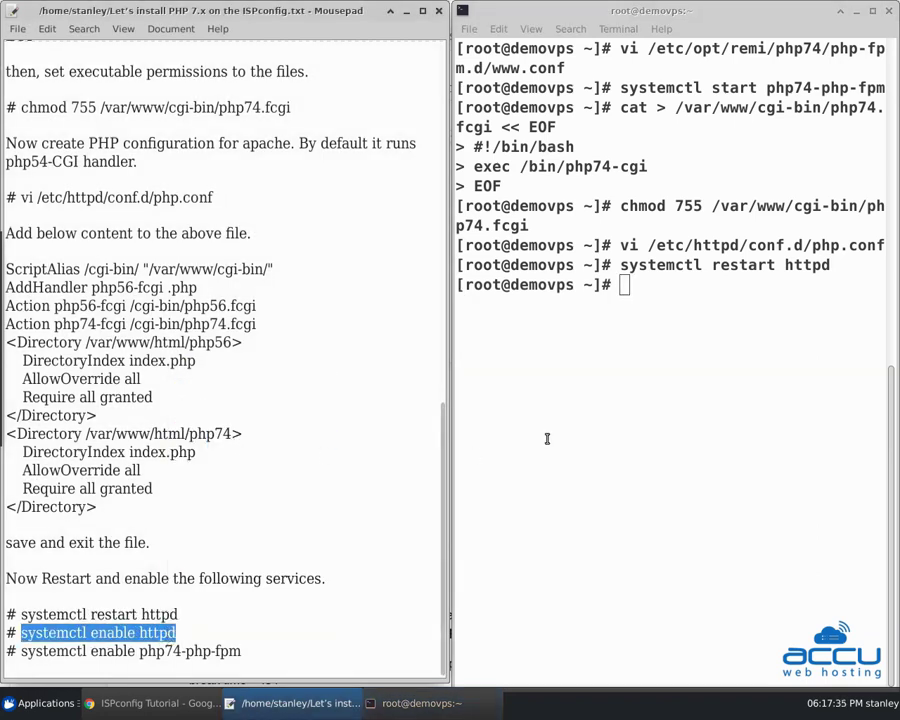
pyautogui.rightClick(546, 384)
pyautogui.click(576, 480)
pyautogui.press('Return')
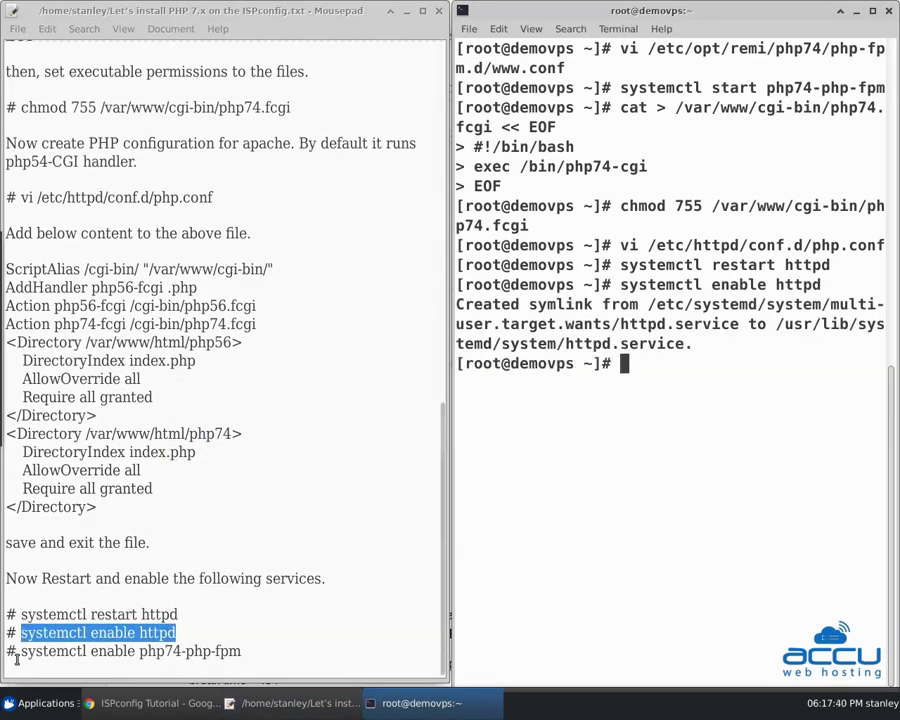
# - Enable php74-php-fpm to start at boot with systemctl enable php74-php-fpm
pyautogui.moveTo(21, 651); pyautogui.dragTo(244, 651)
pyautogui.rightClick(244, 651)
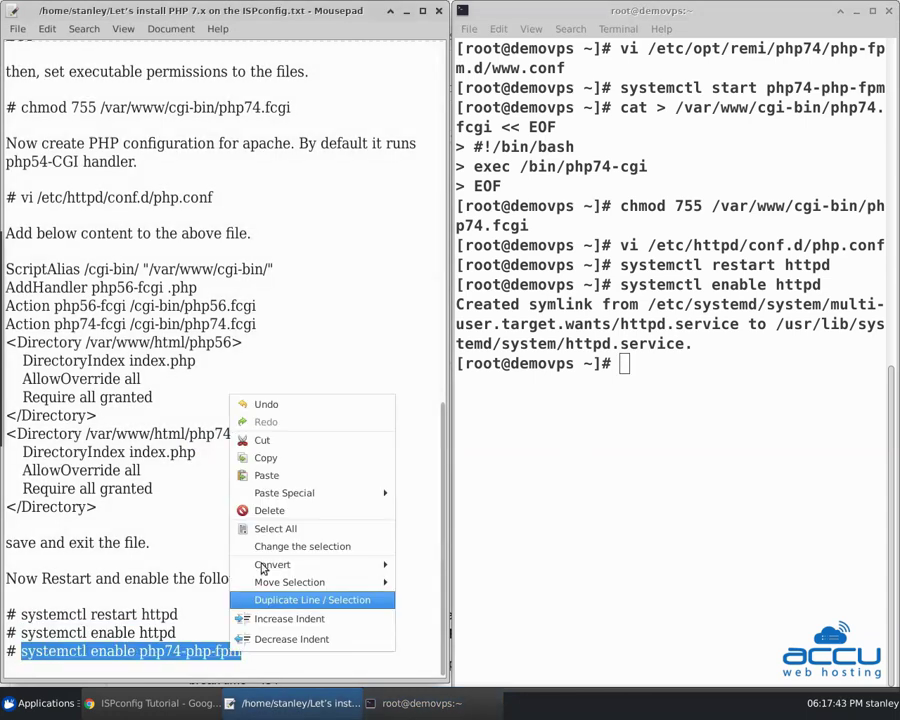
pyautogui.click(270, 464)
pyautogui.click(560, 466)
pyautogui.rightClick(576, 464)
pyautogui.click(588, 508)
pyautogui.hotkey('ctrl', 'shift', 'v')
pyautogui.press('Return')
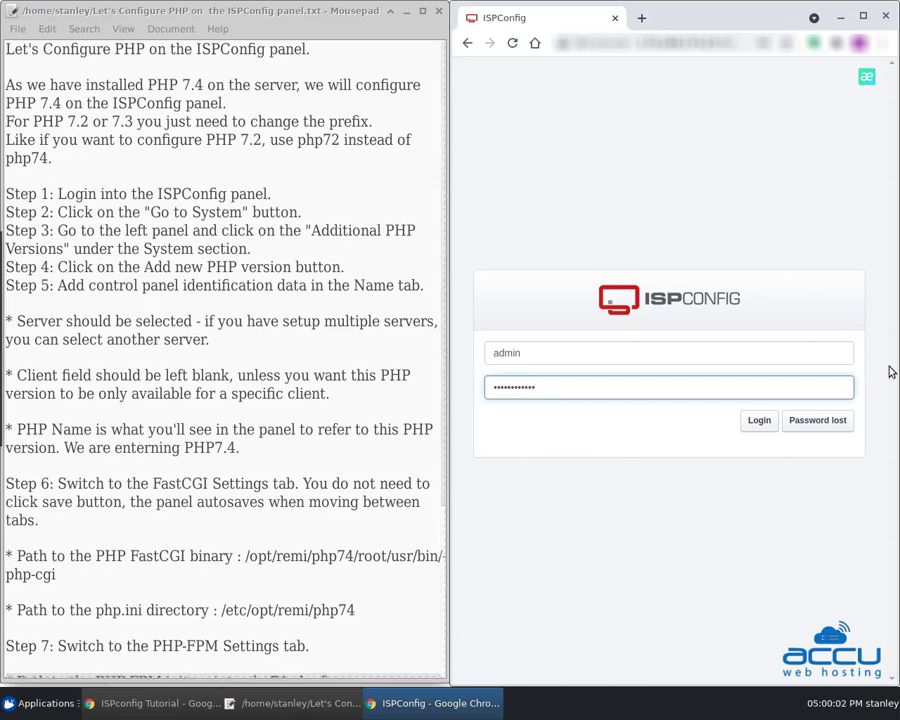
# - Log in, go to System > Additional PHP Versions, and start a new PHP version entry
pyautogui.click(746, 427)
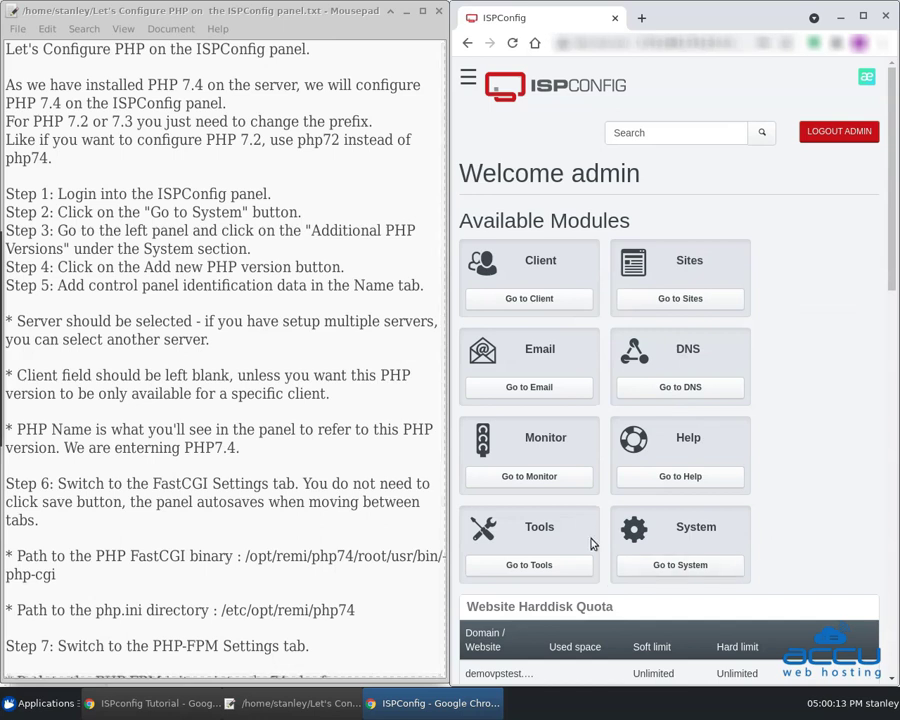
pyautogui.click(663, 565)
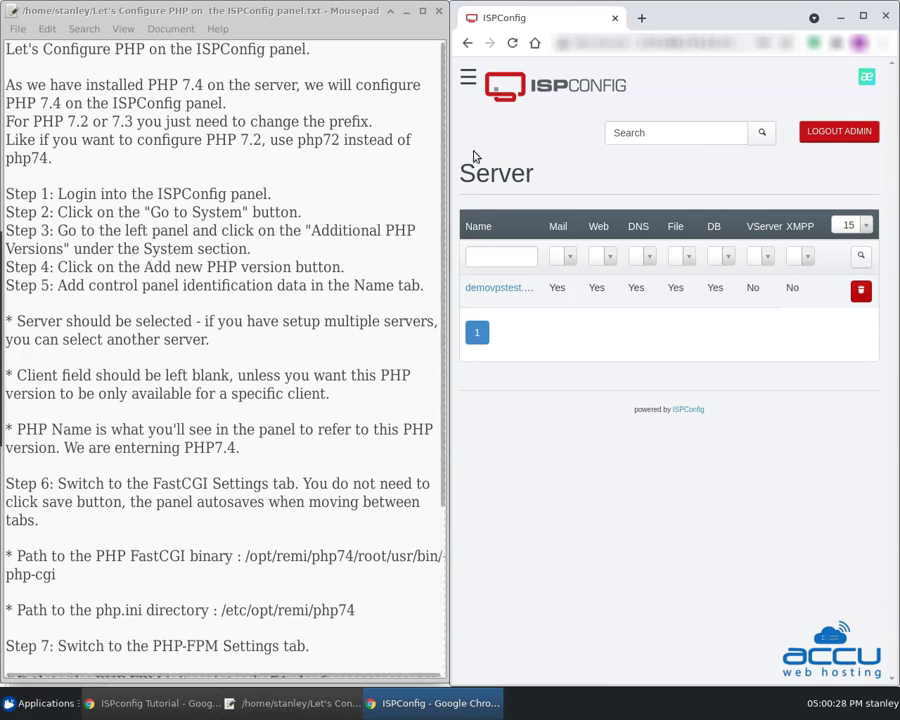
pyautogui.click(468, 77)
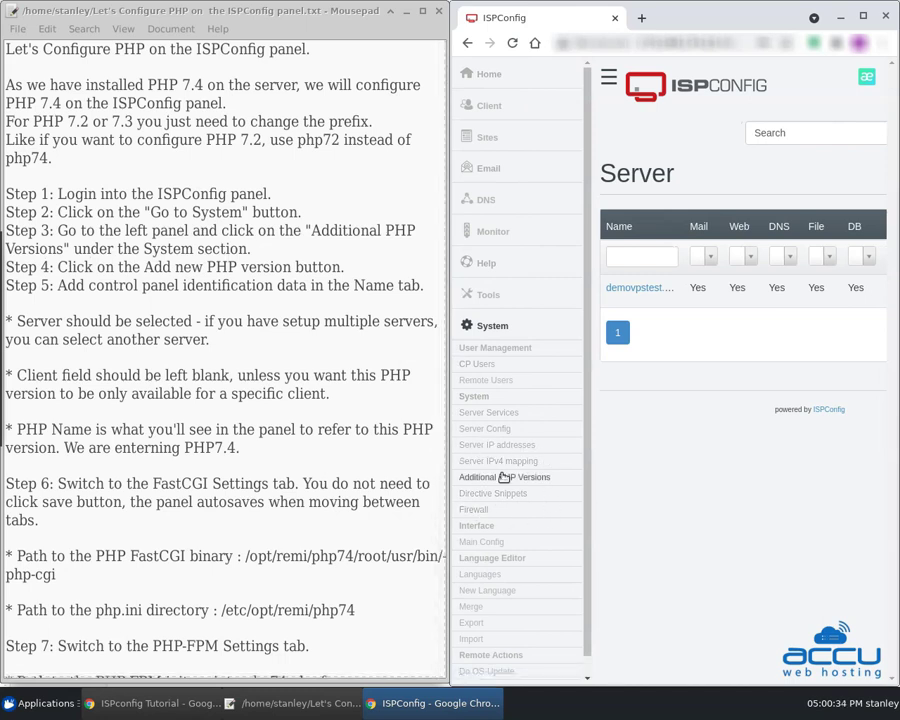
pyautogui.click(504, 477)
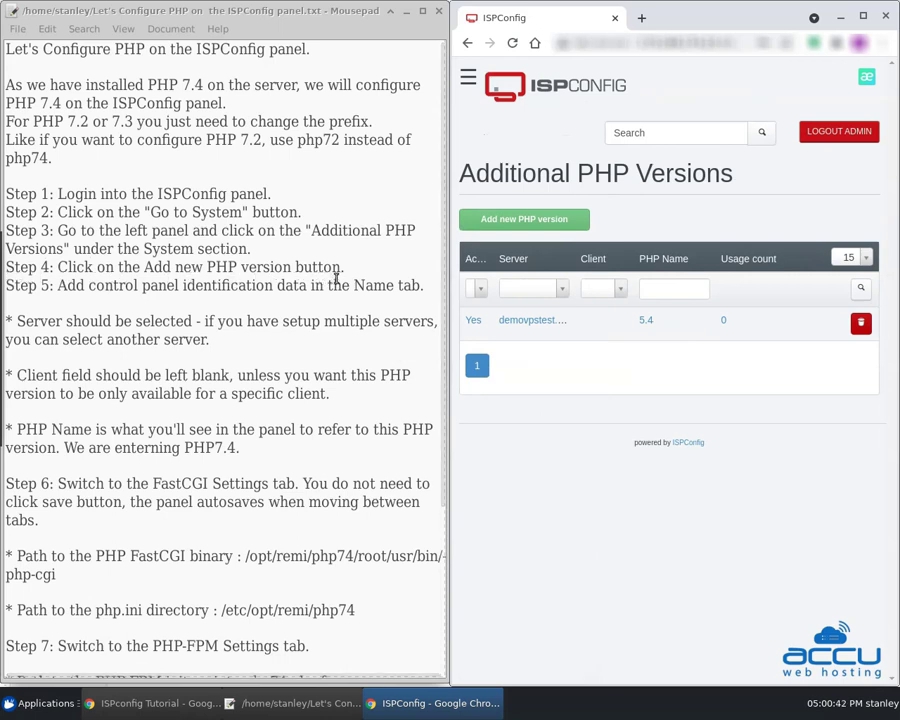
pyautogui.click(470, 219)
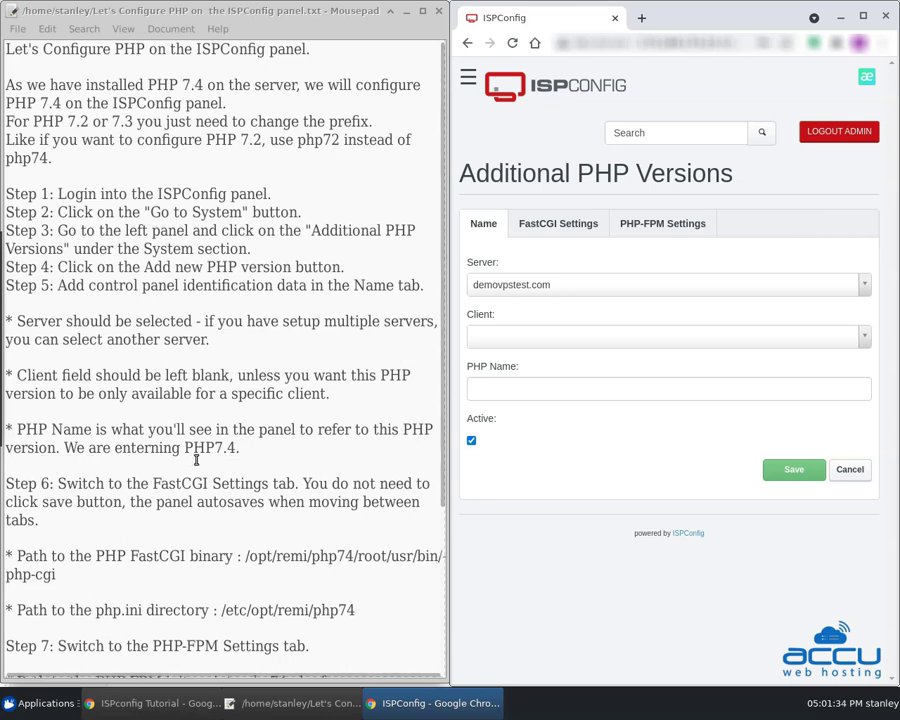
# - Enter PHP7.4 as the PHP Name, keep it active, and go to FastCGI Settings
pyautogui.click(532, 385)
pyautogui.write('PHP')
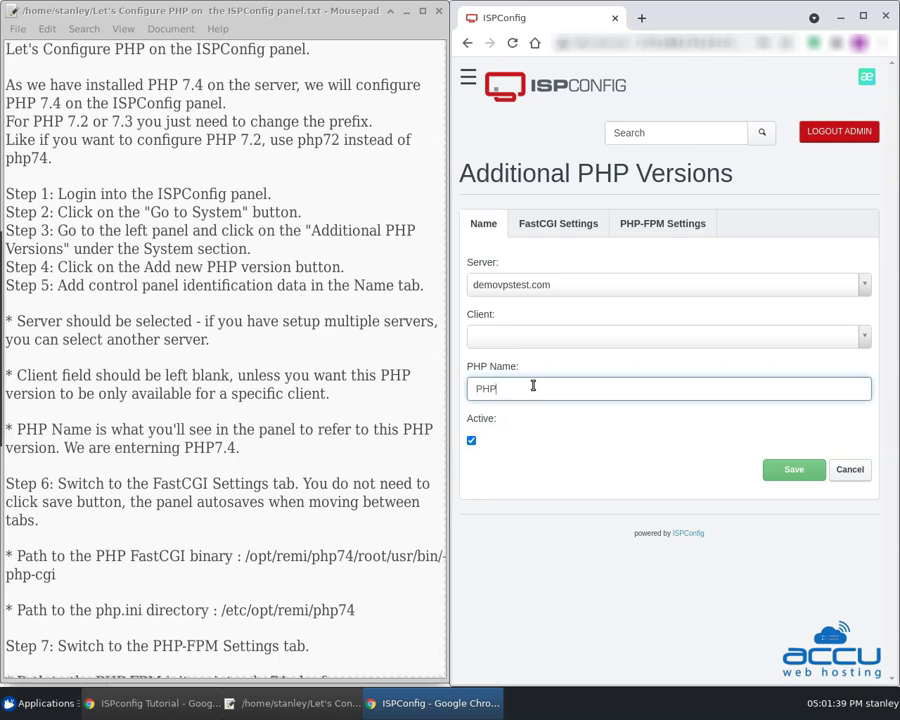
pyautogui.write('7.4')
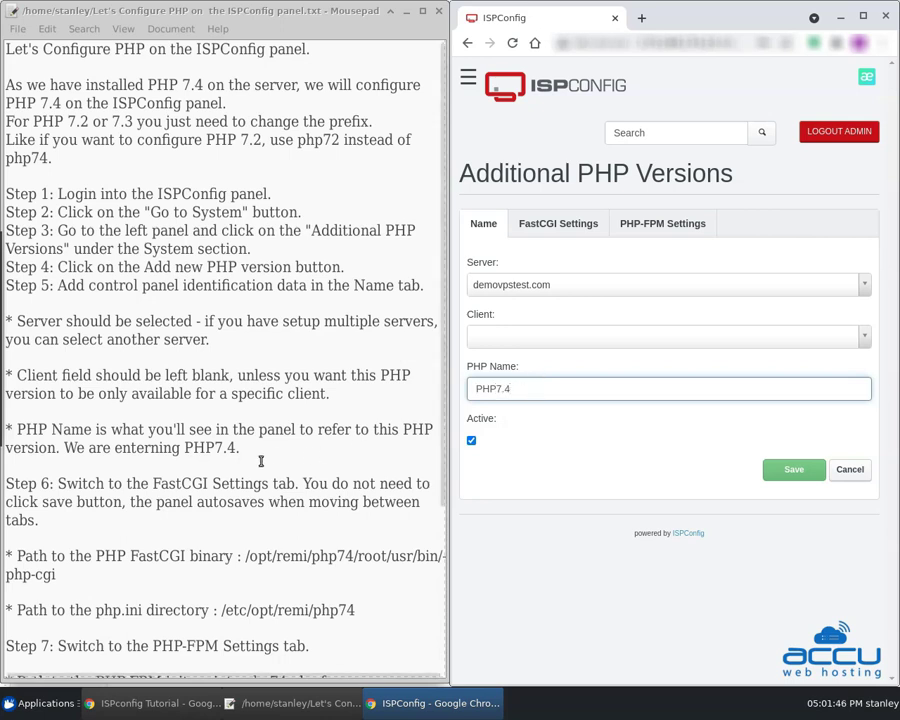
pyautogui.scroll(-4, 12, 265)
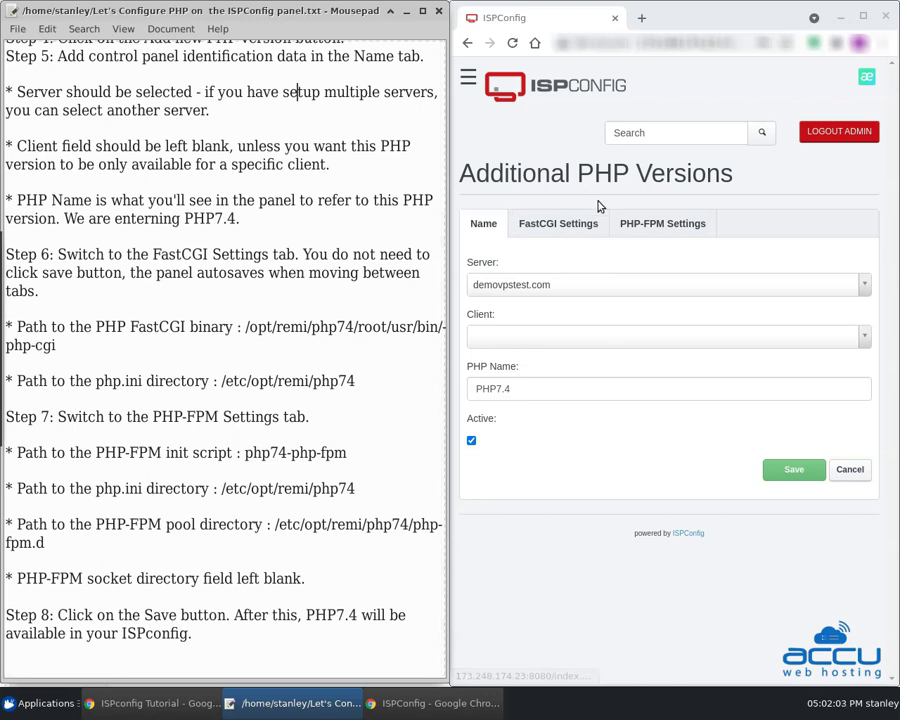
pyautogui.click(559, 232)
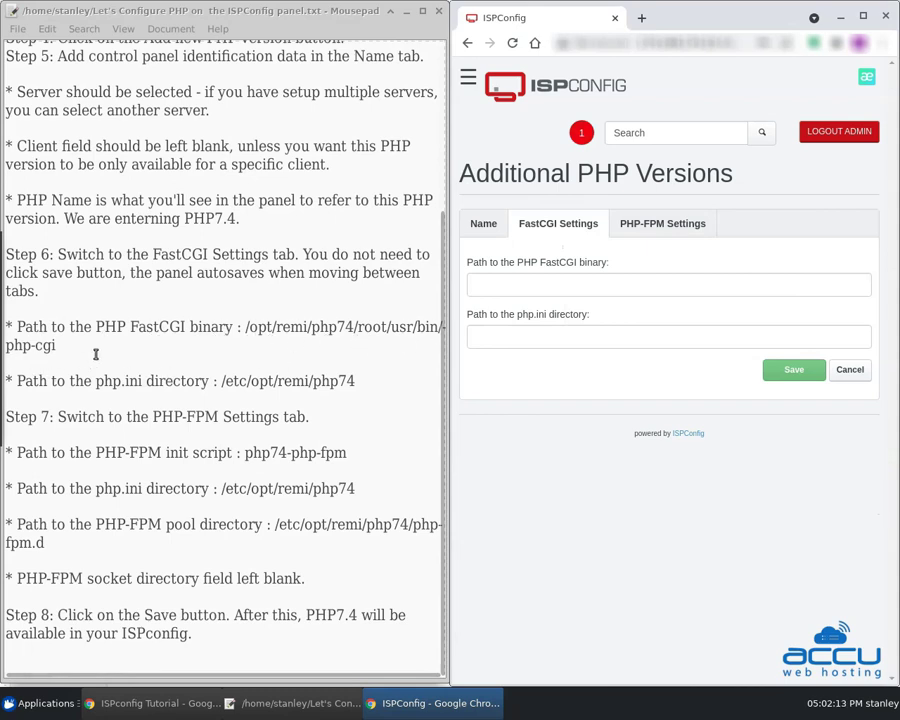
# - Set the FastCGI binary to /opt/remi/php74/root/usr/bin/php-cgi, copied from the notes
pyautogui.moveTo(247, 333); pyautogui.dragTo(253, 343)
pyautogui.rightClick(275, 331)
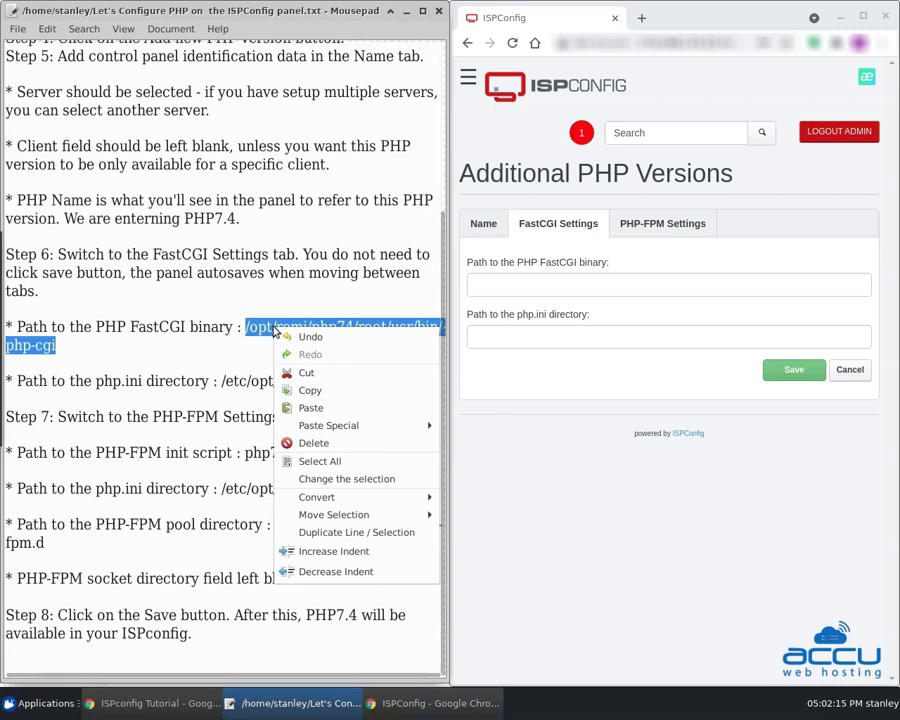
pyautogui.click(312, 387)
pyautogui.rightClick(483, 286)
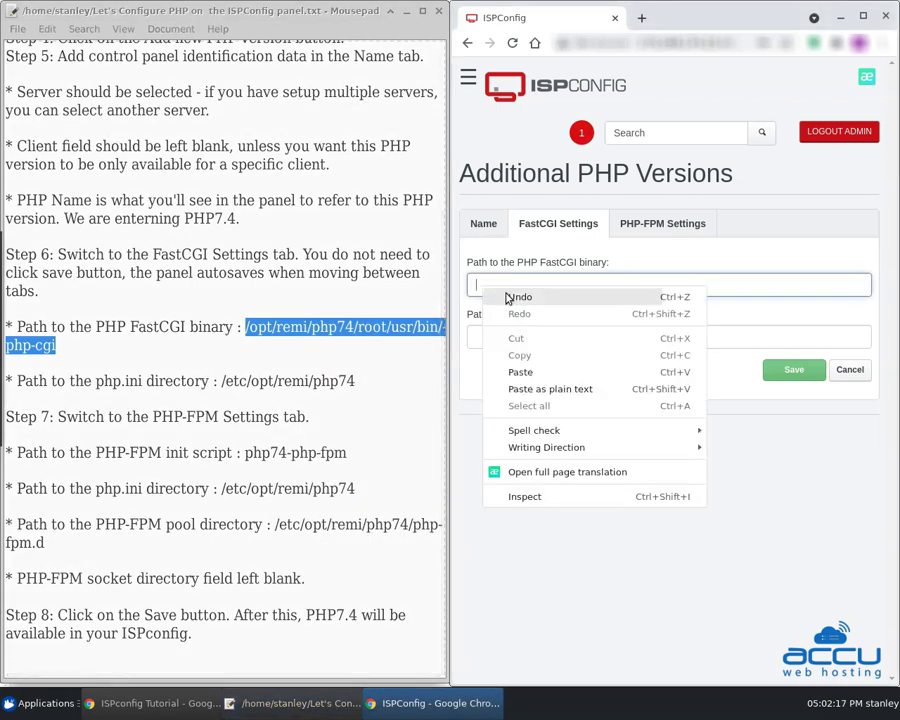
pyautogui.click(532, 370)
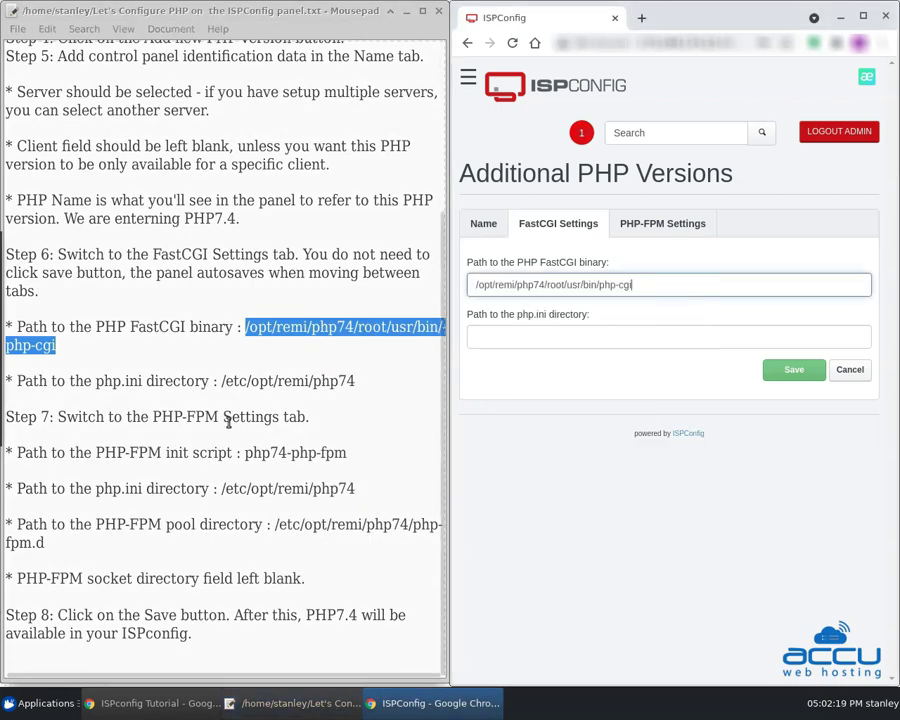
# - Set the php.ini directory to /etc/opt/remi/php74, copied from the notes
pyautogui.click(46, 398)
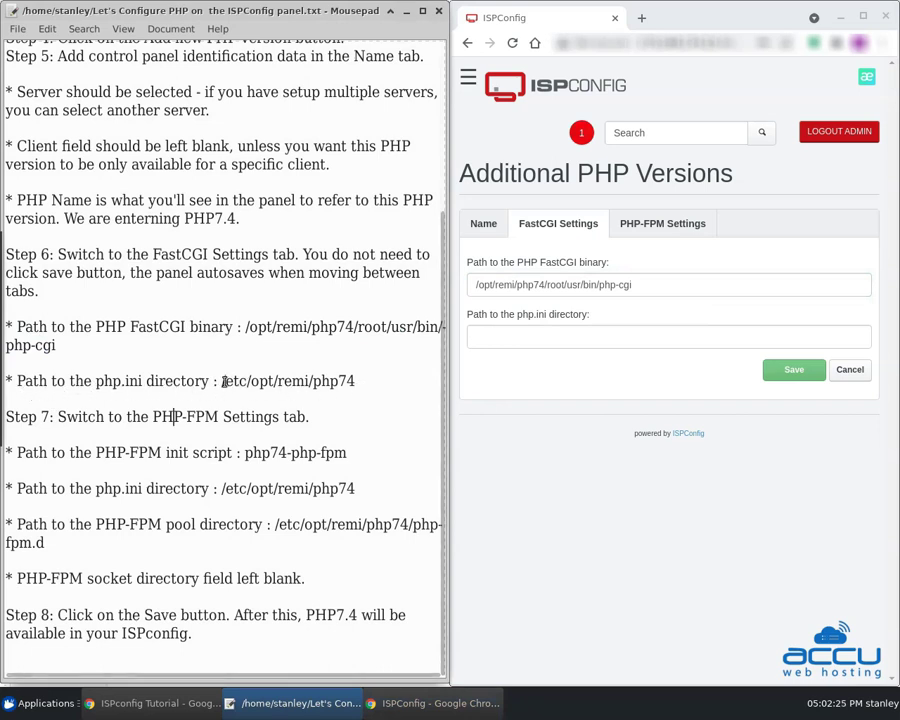
pyautogui.moveTo(223, 381); pyautogui.dragTo(357, 376)
pyautogui.rightClick(328, 382)
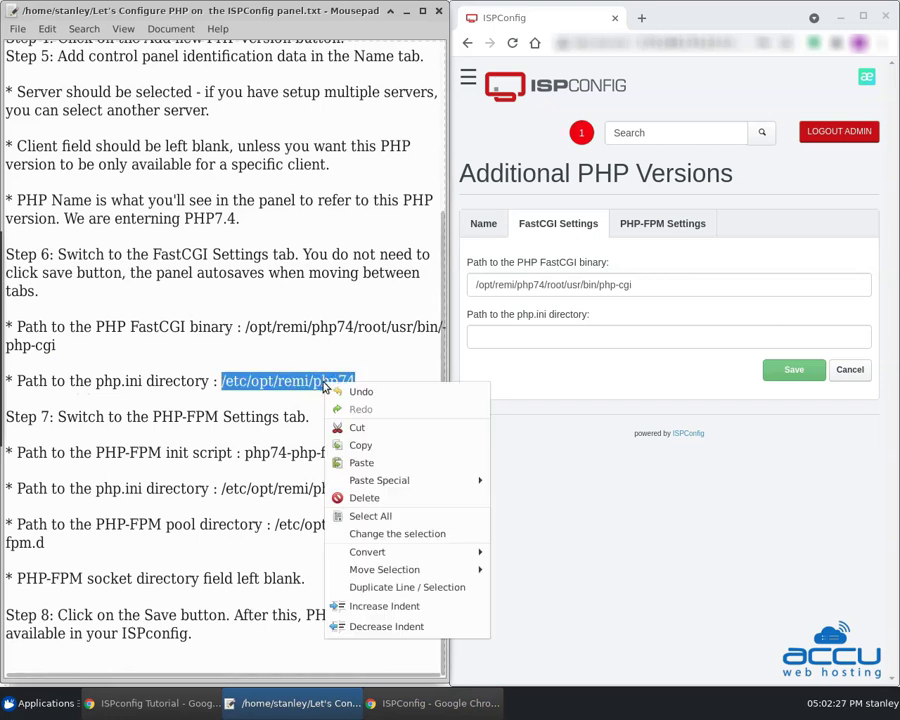
pyautogui.click(381, 444)
pyautogui.click(484, 340)
pyautogui.rightClick(485, 343)
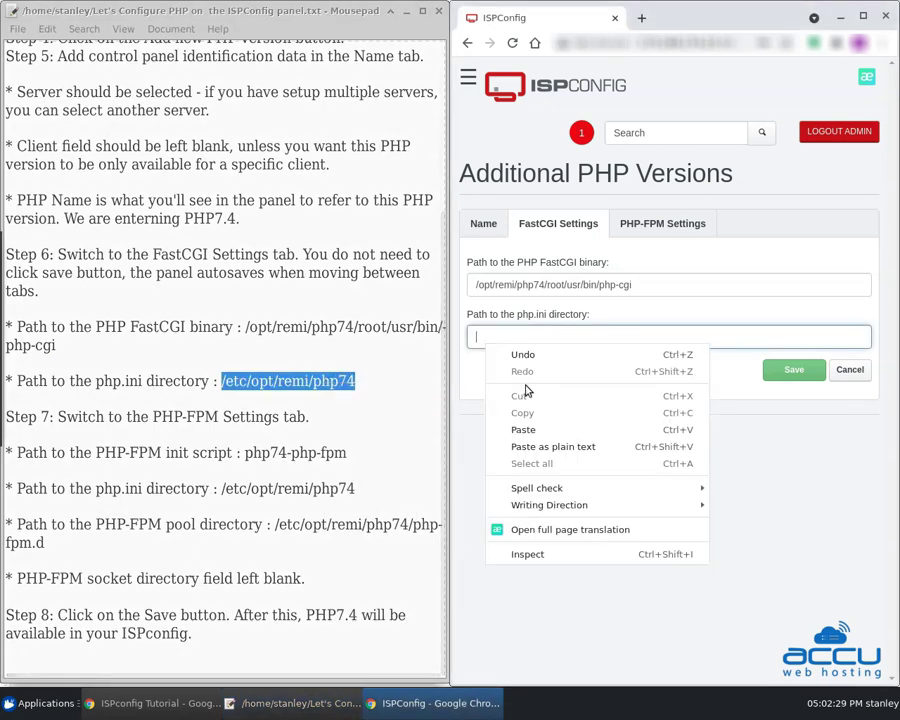
pyautogui.click(523, 429)
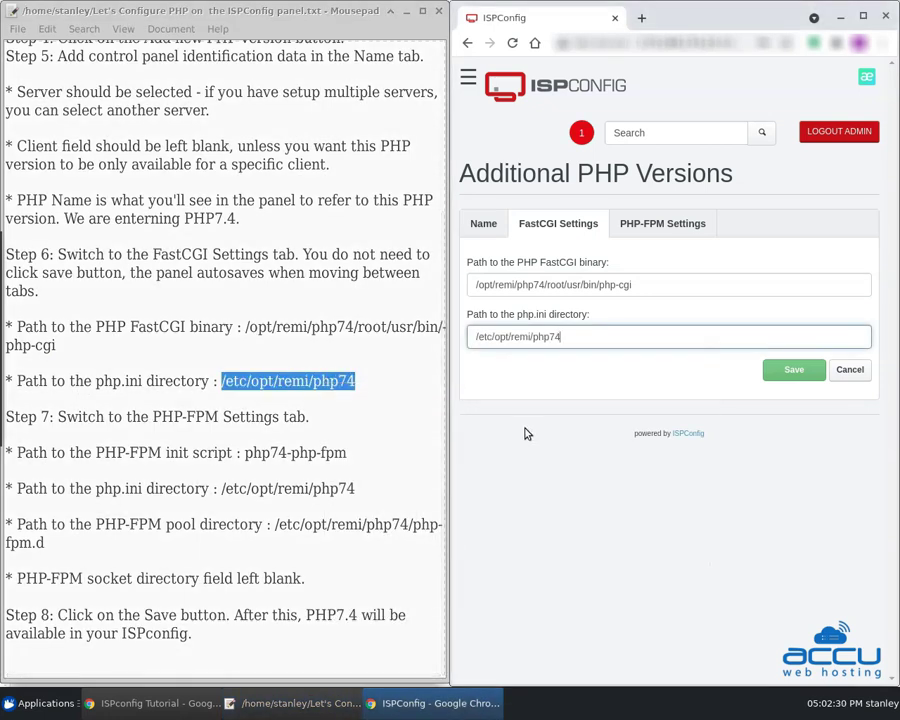
pyautogui.click(185, 452)
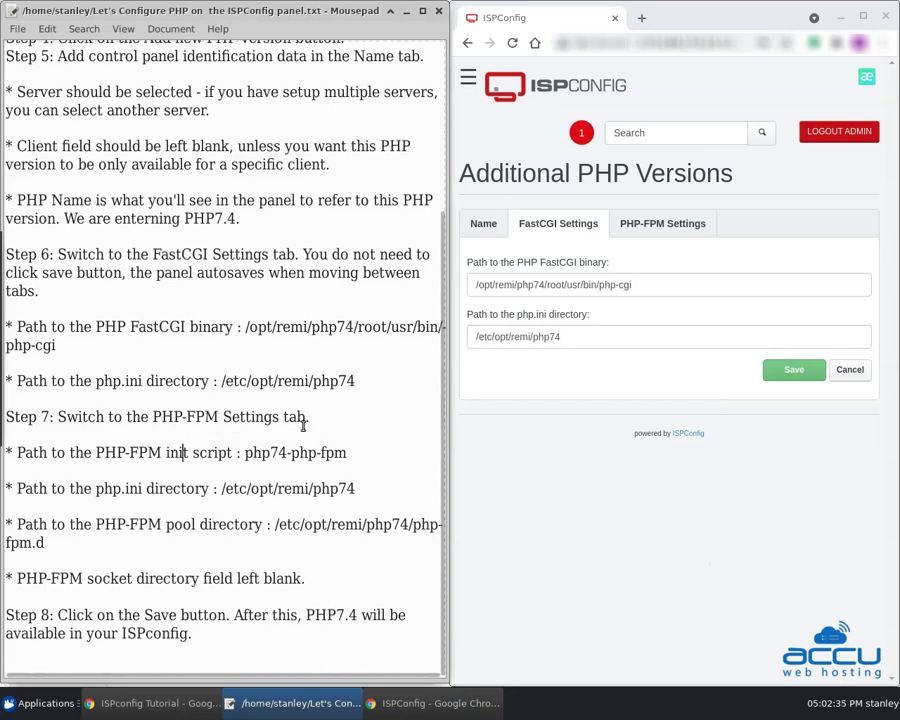
# - On PHP7.4's PHP-FPM Settings, set the init script to php74-php-fpm, copied from the notes
pyautogui.click(652, 225)
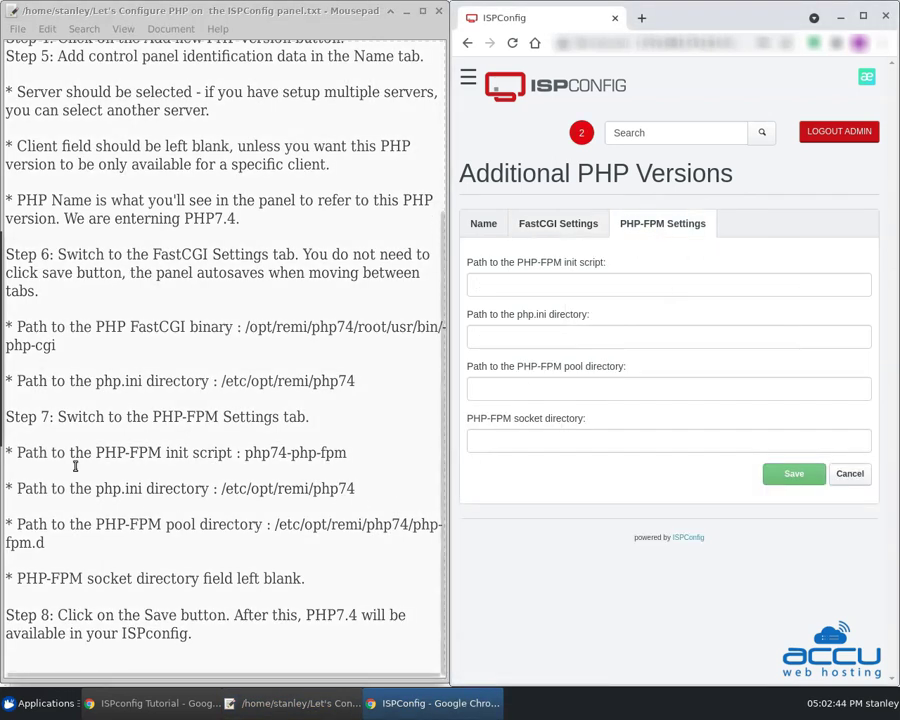
pyautogui.click(243, 455)
pyautogui.moveTo(243, 455); pyautogui.dragTo(348, 455)
pyautogui.rightClick(305, 455)
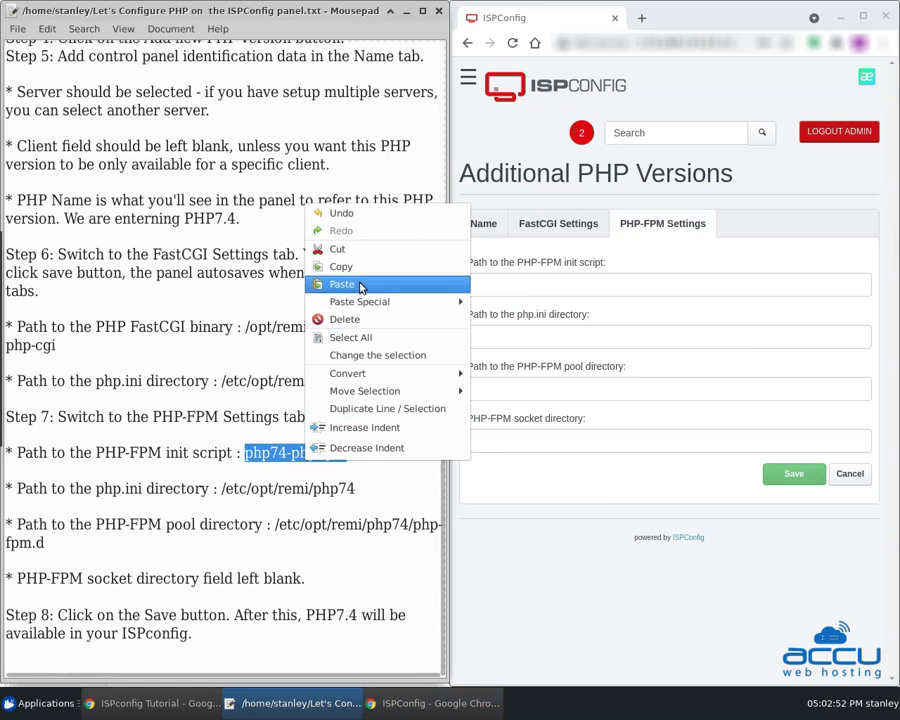
pyautogui.click(356, 267)
pyautogui.click(483, 284)
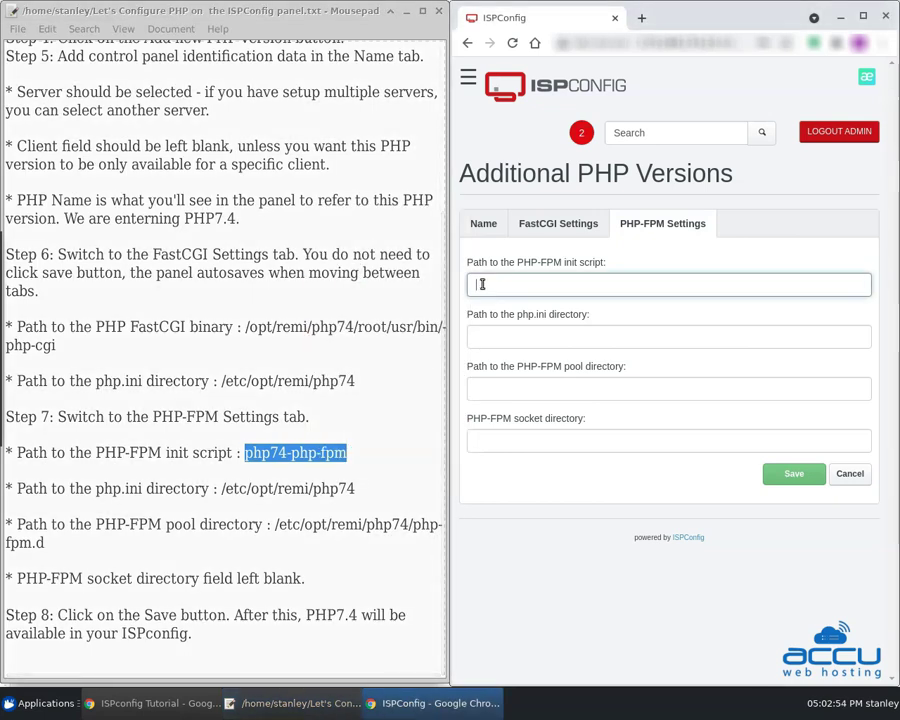
pyautogui.rightClick(483, 284)
pyautogui.click(520, 370)
# - Set the PHP-FPM php.ini directory to /etc/opt/remi/php74, copied from the notes
pyautogui.click(345, 433)
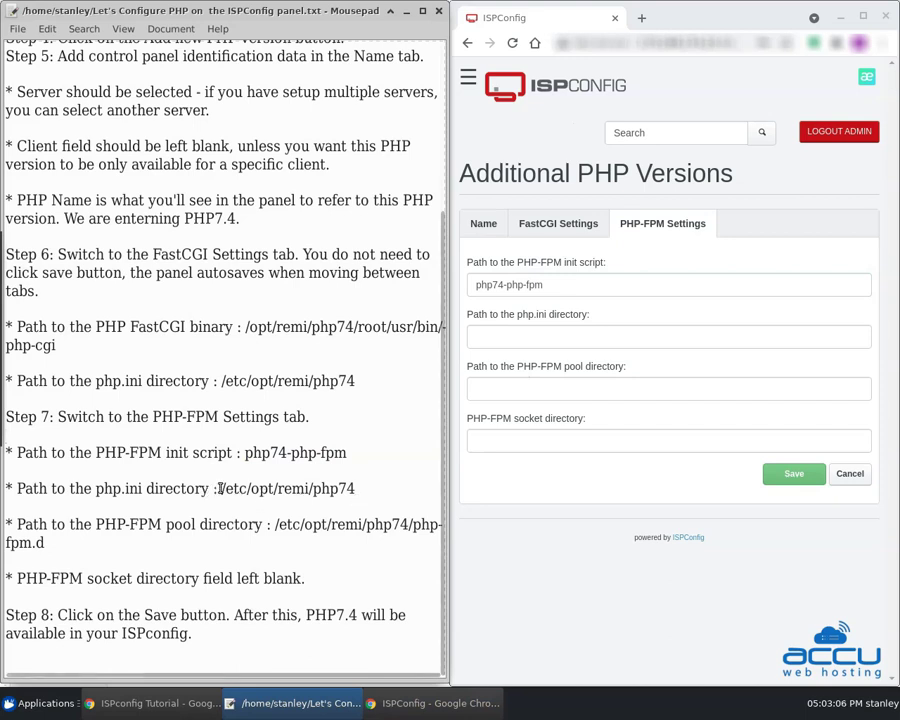
pyautogui.moveTo(221, 489); pyautogui.dragTo(341, 487)
pyautogui.rightClick(341, 487)
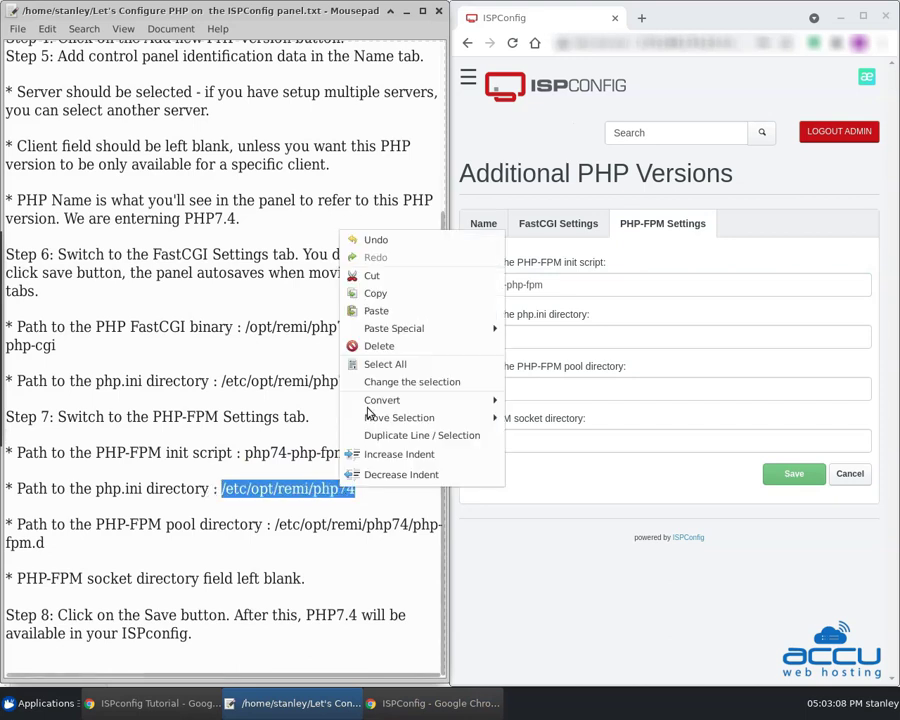
pyautogui.click(382, 292)
pyautogui.rightClick(560, 339)
pyautogui.click(596, 423)
# - Set the pool directory to /etc/opt/remi/php74/php-fpm.d and save the PHP7.4 version
pyautogui.click(176, 536)
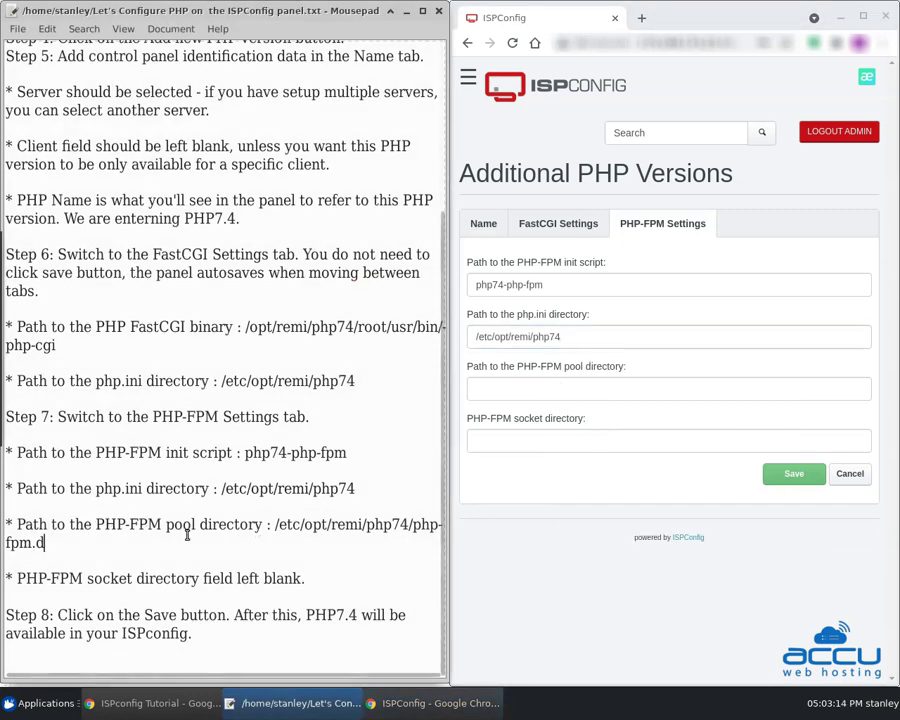
pyautogui.keyDown('shift'); pyautogui.click(279, 526); pyautogui.keyUp('shift')
pyautogui.rightClick(293, 528)
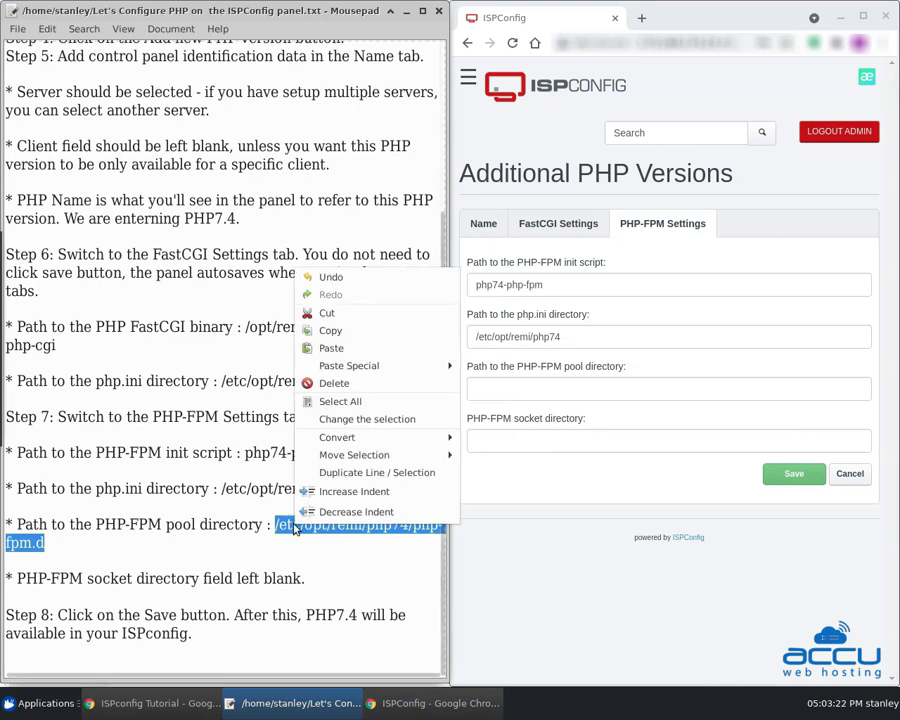
pyautogui.click(322, 330)
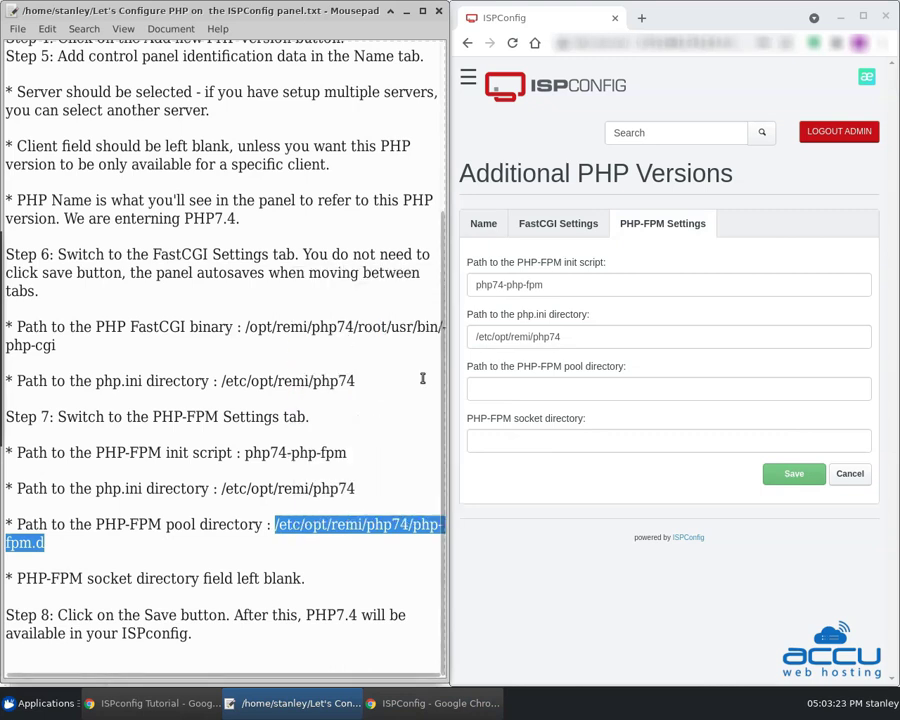
pyautogui.rightClick(492, 384)
pyautogui.click(534, 468)
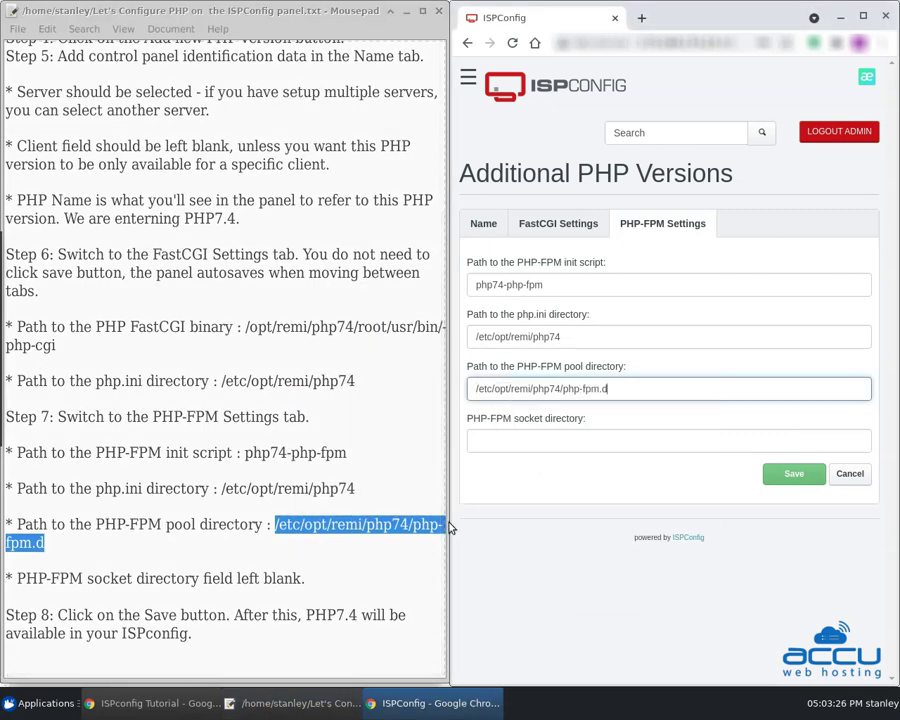
pyautogui.click(403, 548)
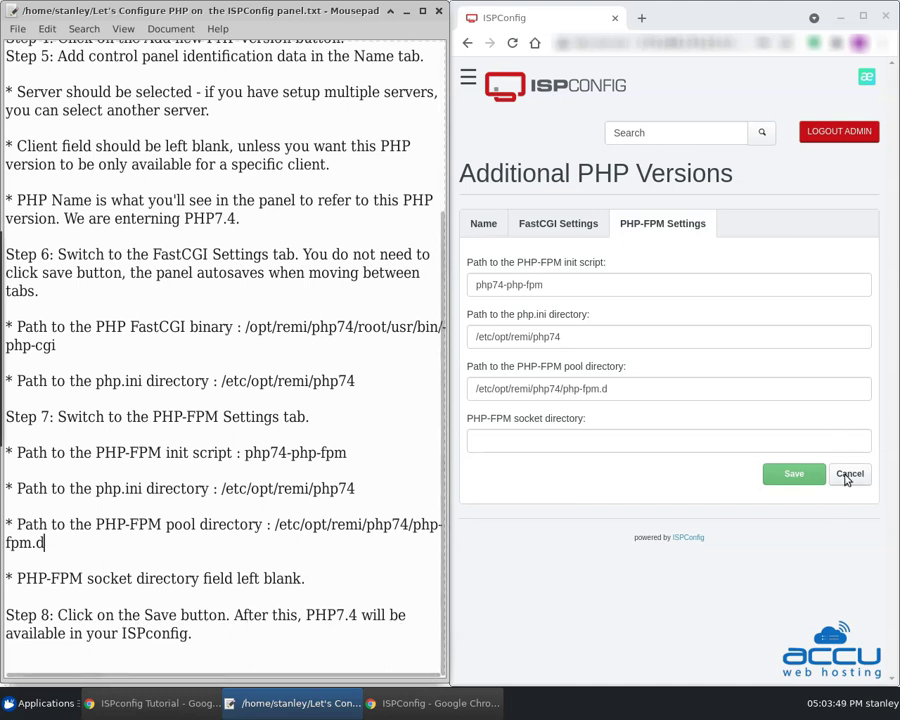
pyautogui.click(784, 478)
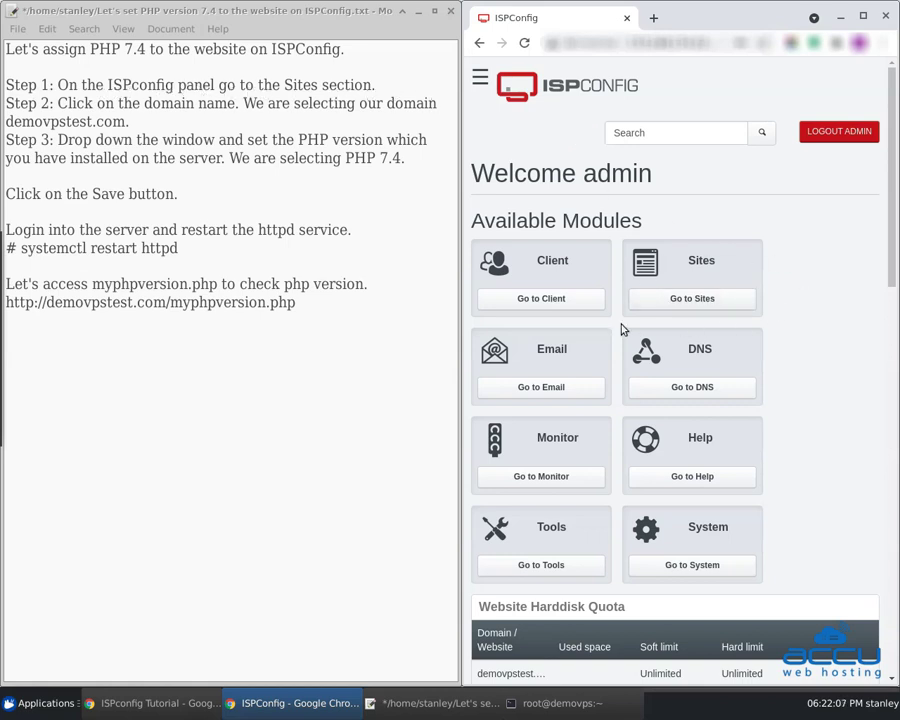
# - Change demovpstest.com's PHP Version to PHP7.4 and save, then bring up the root terminal
pyautogui.click(656, 302)
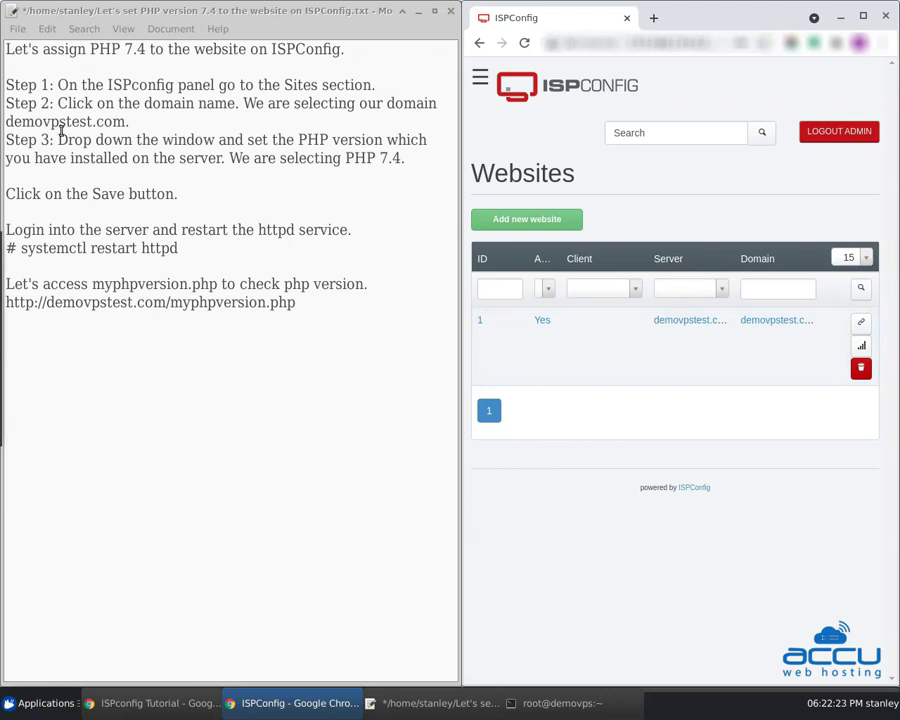
pyautogui.click(774, 320)
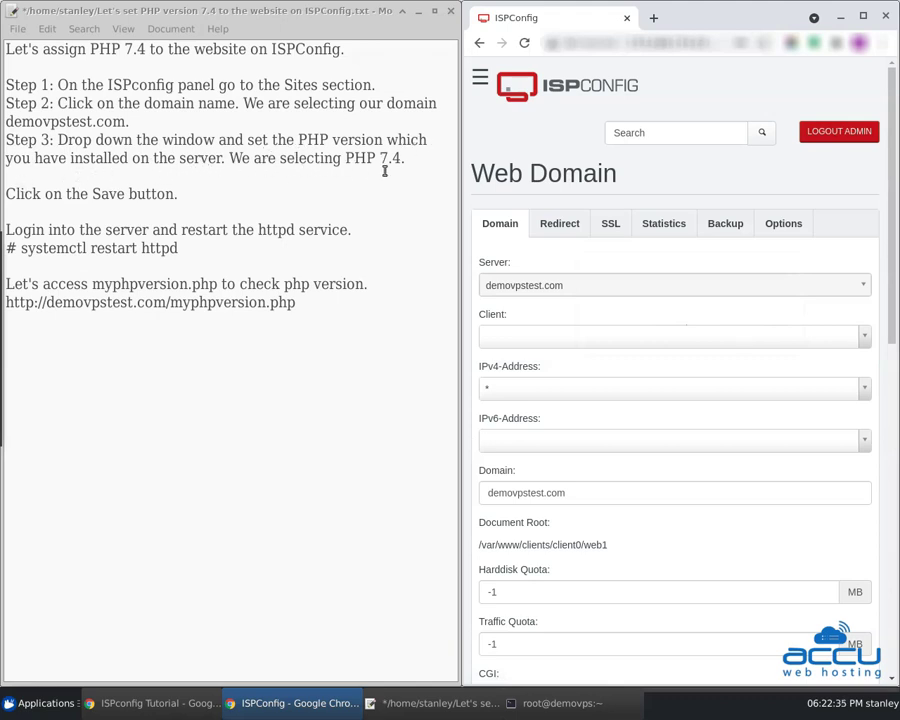
pyautogui.scroll(-10, 556, 315)
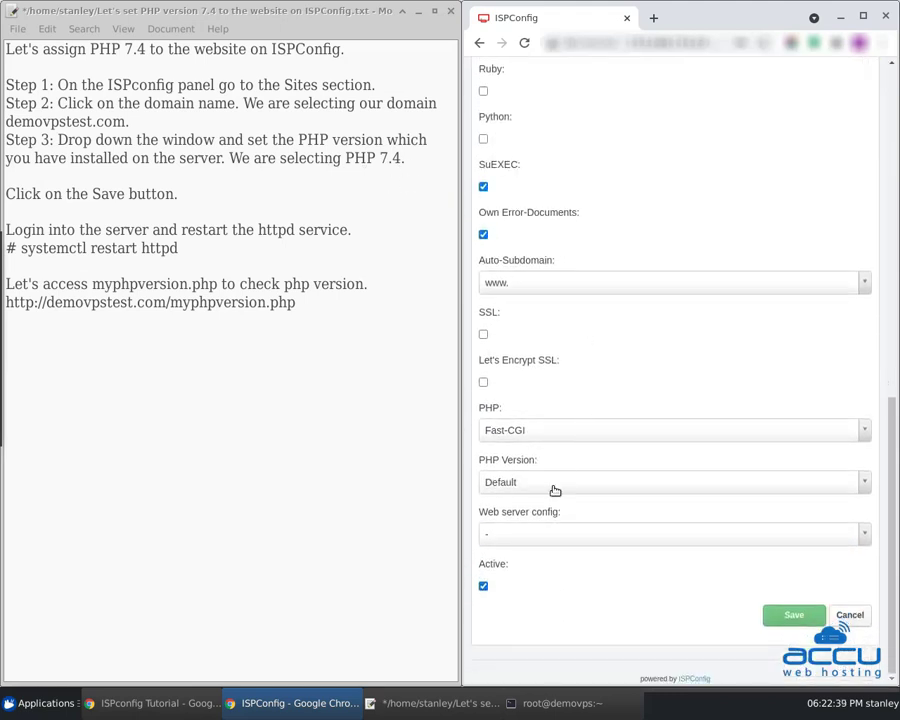
pyautogui.click(538, 486)
pyautogui.click(514, 565)
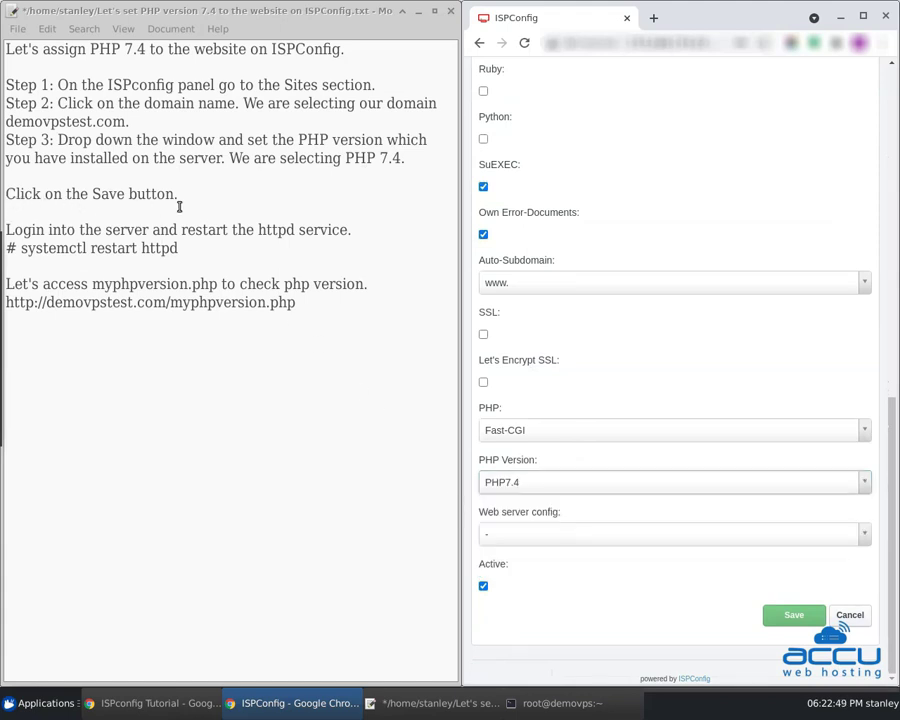
pyautogui.click(791, 619)
pyautogui.hotkey('alt', 'Tab')
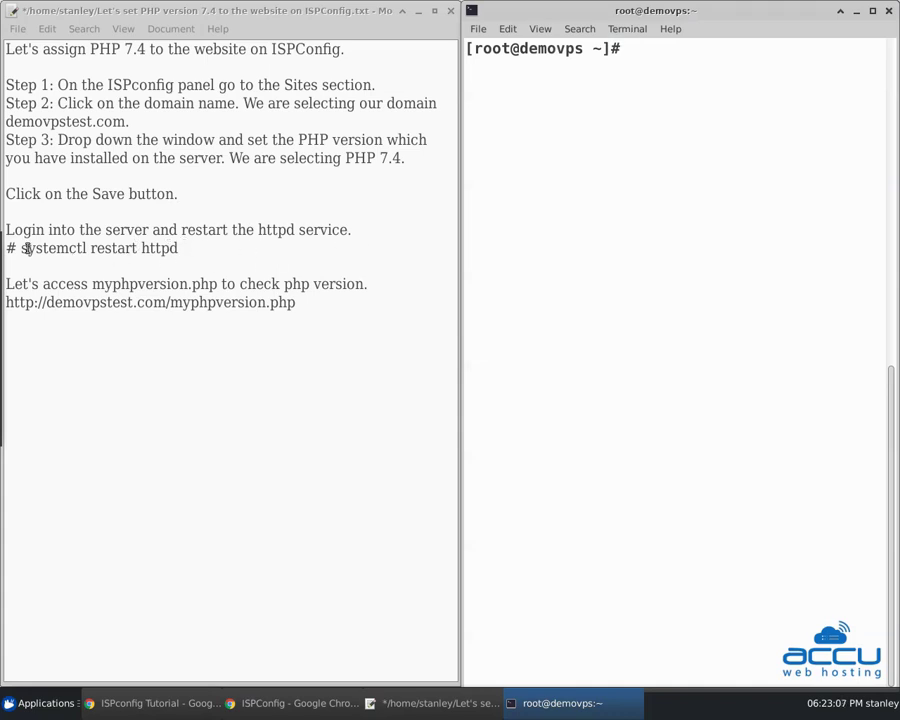
# - Run 'systemctl restart httpd' in the terminal, copied from the notes
pyautogui.moveTo(22, 248); pyautogui.dragTo(179, 248)
pyautogui.rightClick(177, 245)
pyautogui.click(208, 310)
pyautogui.rightClick(628, 220)
pyautogui.click(660, 265)
pyautogui.press('Return')
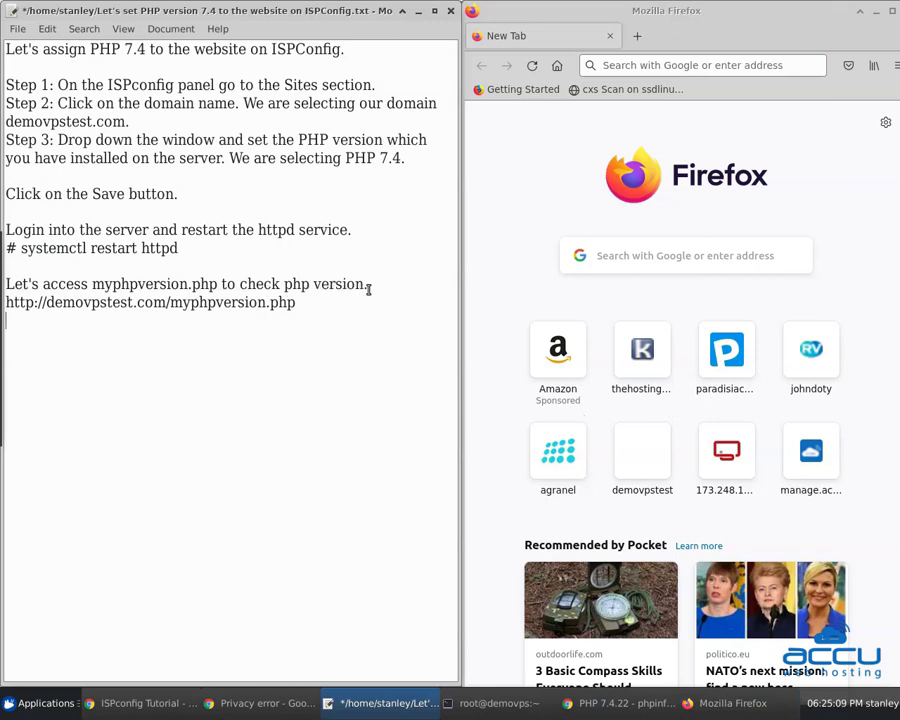
# - Load demovpstest.com/myphpversion.php in Firefox, showing PHP Version 7.4.22
pyautogui.moveTo(5, 302); pyautogui.dragTo(295, 303)
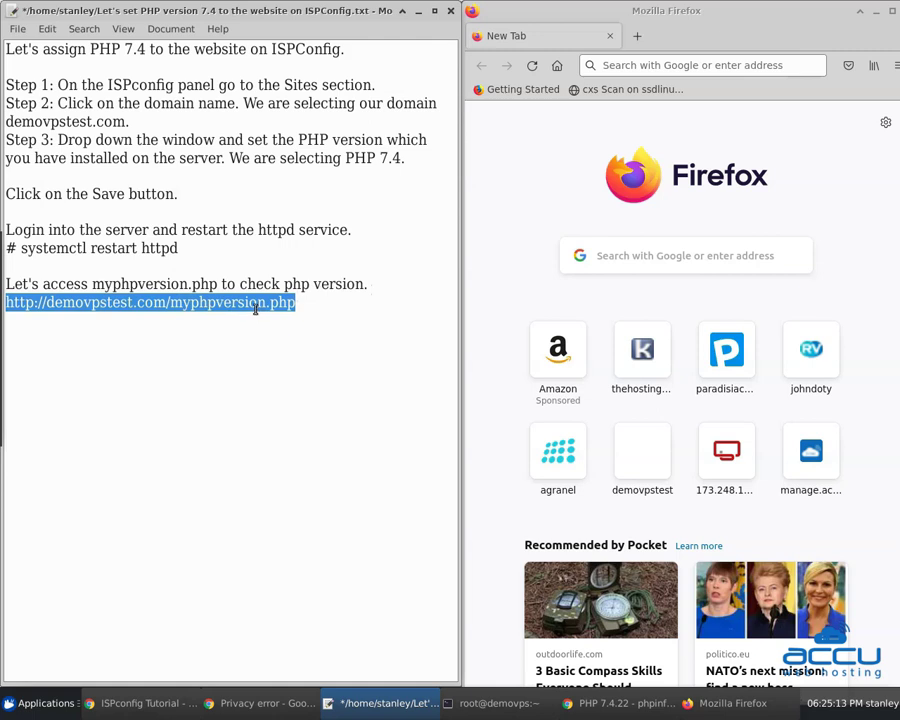
pyautogui.rightClick(255, 309)
pyautogui.click(298, 370)
pyautogui.rightClick(607, 65)
pyautogui.click(647, 162)
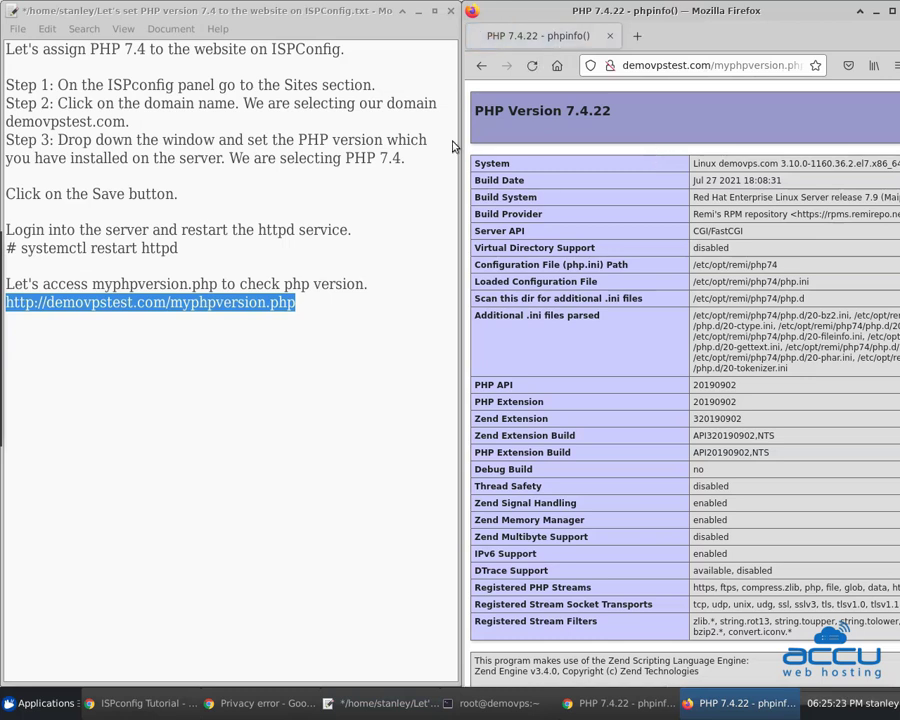